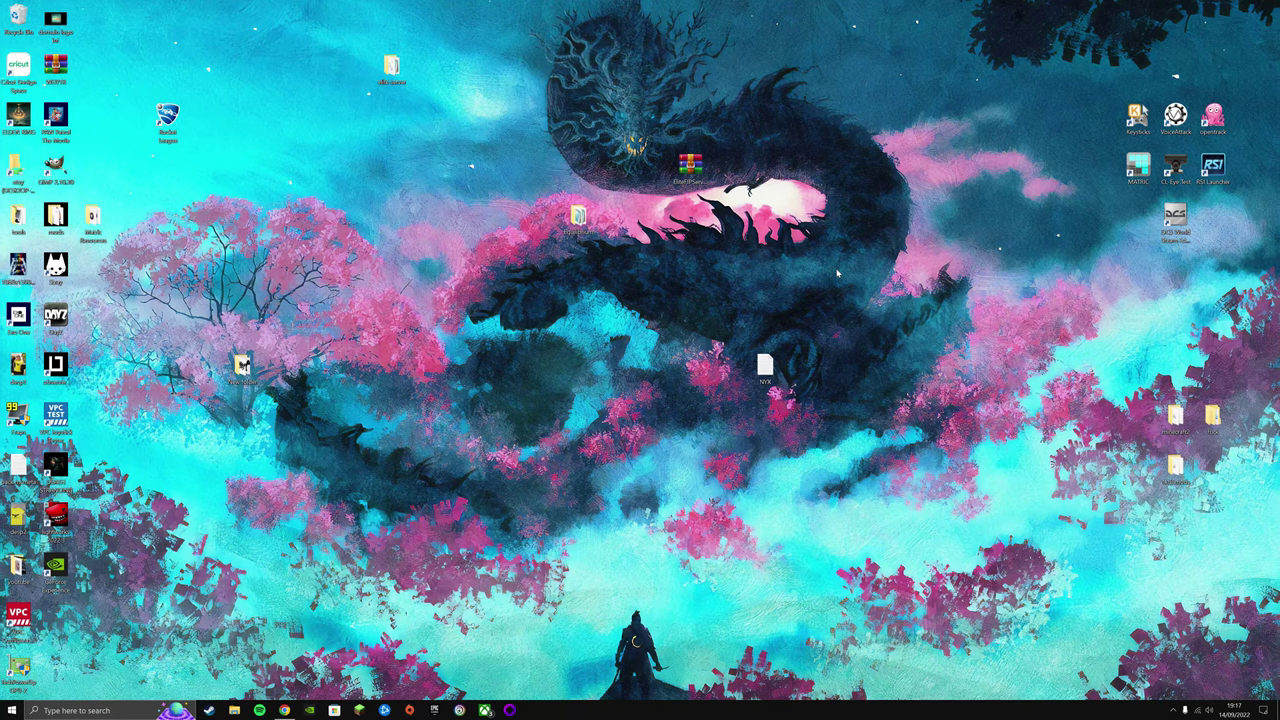
# Open the global 3D settings in NVIDIA Control Panel and check the Shader Cache Size options.
pyautogui.rightClick(488, 378)
pyautogui.click(560, 443)
pyautogui.scroll(-1, 580, 240)
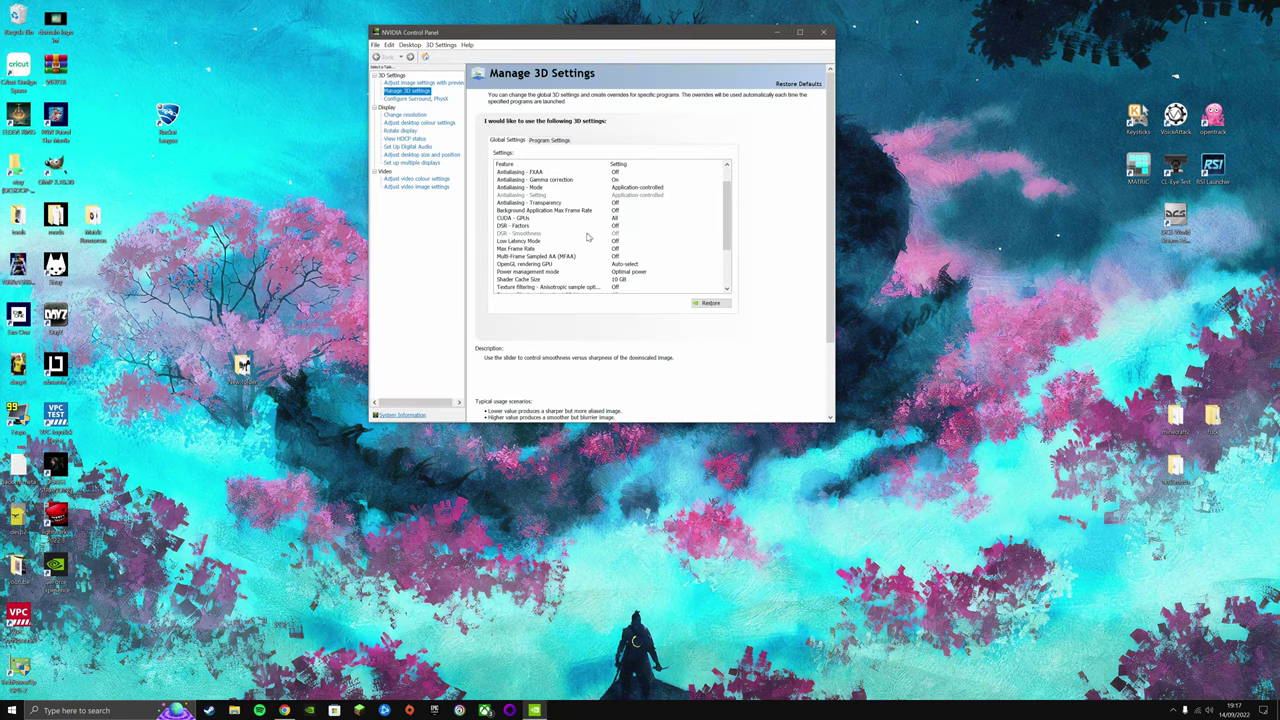
pyautogui.scroll(-1, 545, 252)
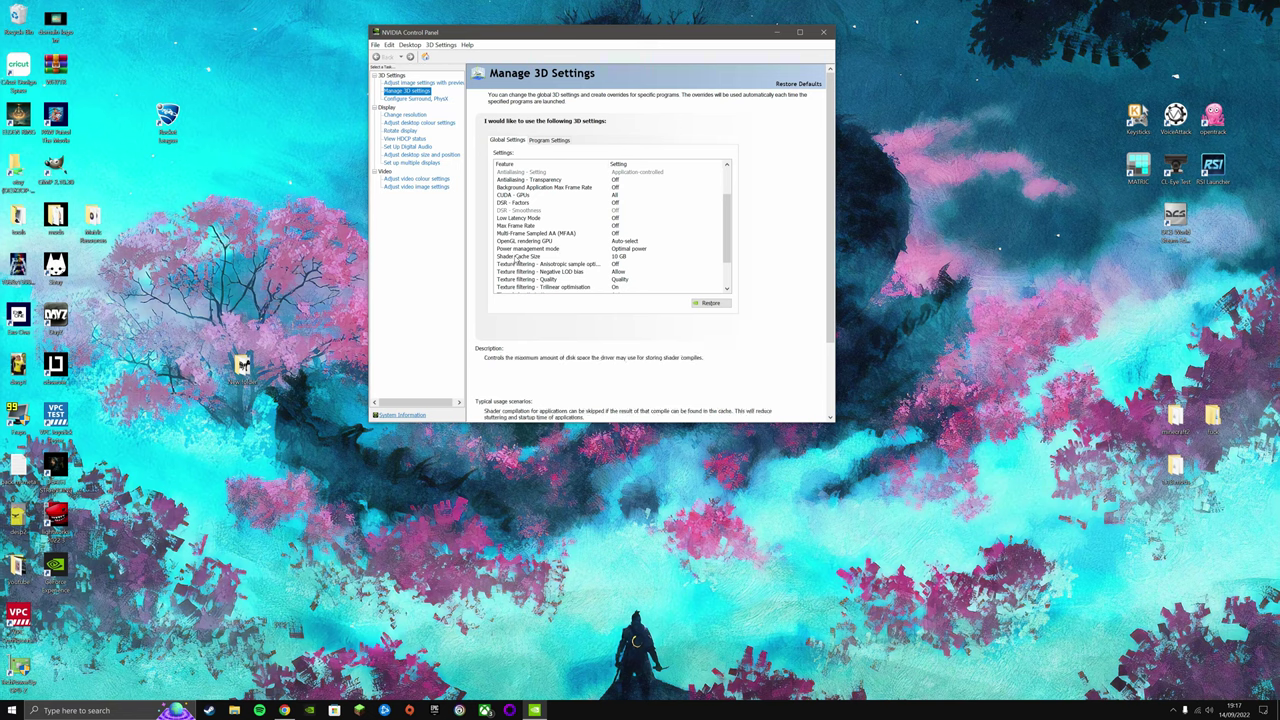
pyautogui.click(613, 257)
pyautogui.click(616, 257)
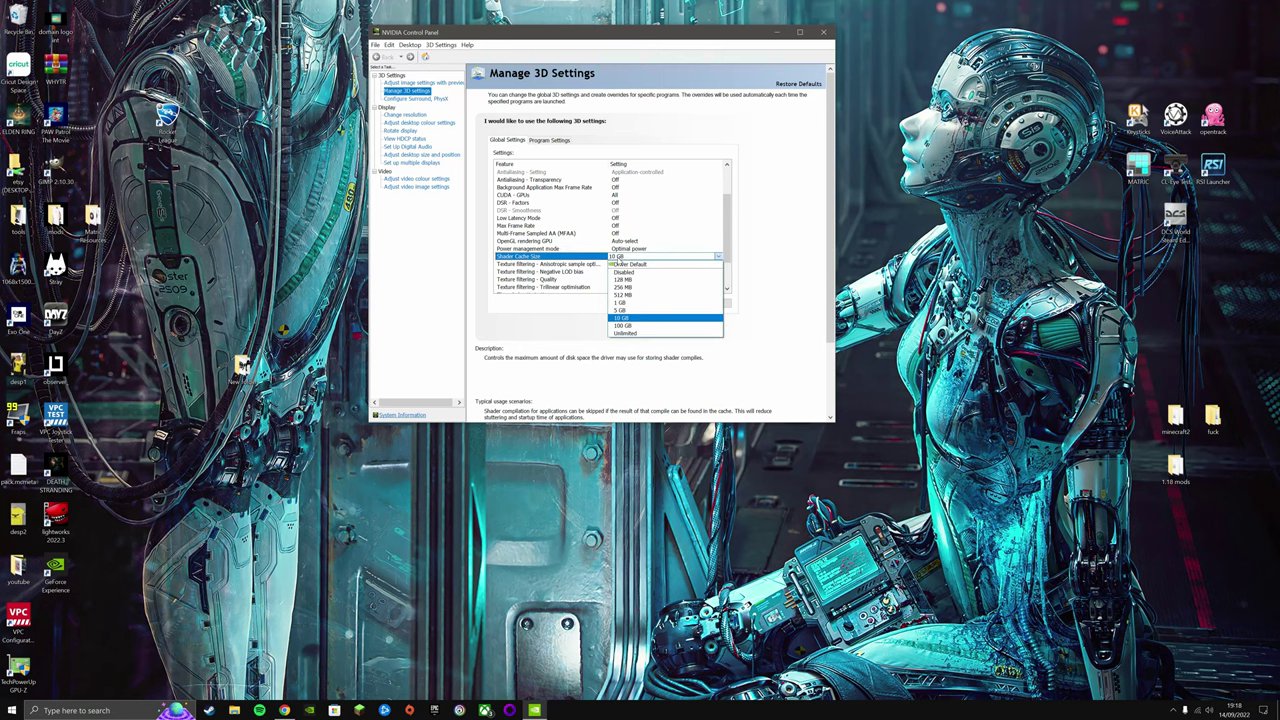
pyautogui.click(585, 257)
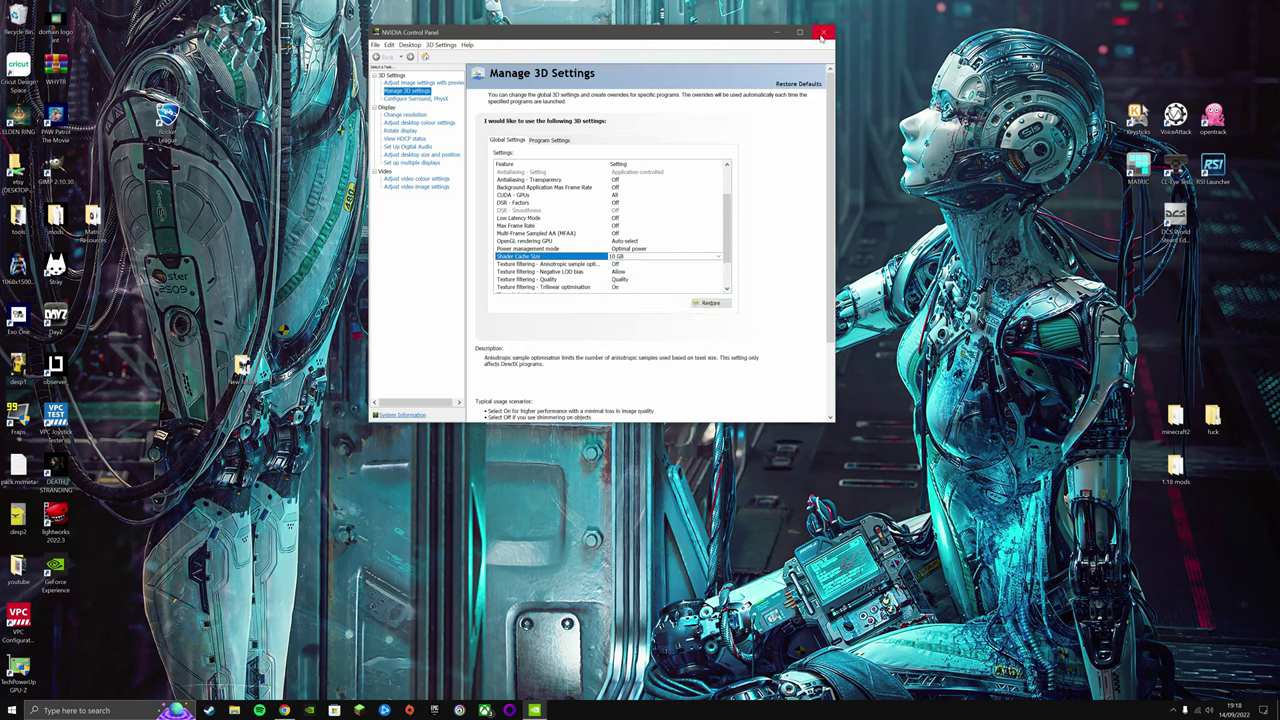
# Review the Star Citizen program settings for power management, triple buffering and vertical sync, and put the control panel away.
pyautogui.click(549, 139)
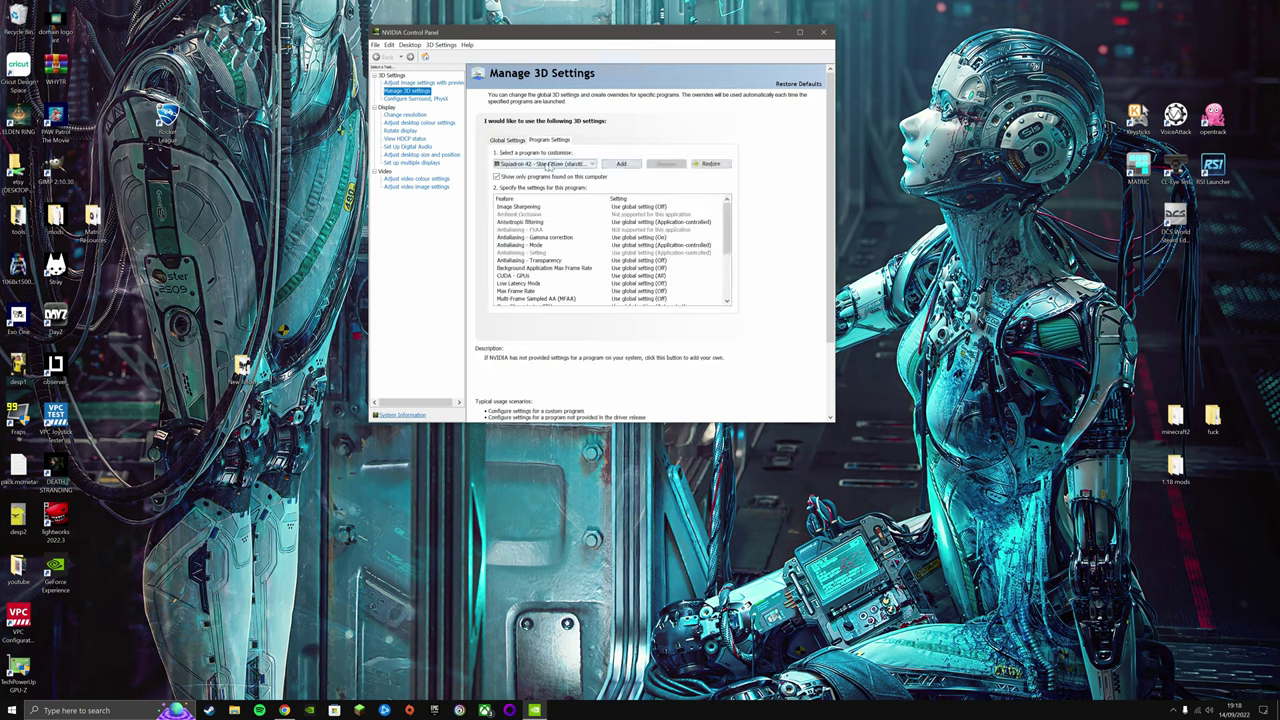
pyautogui.scroll(-4, 531, 233)
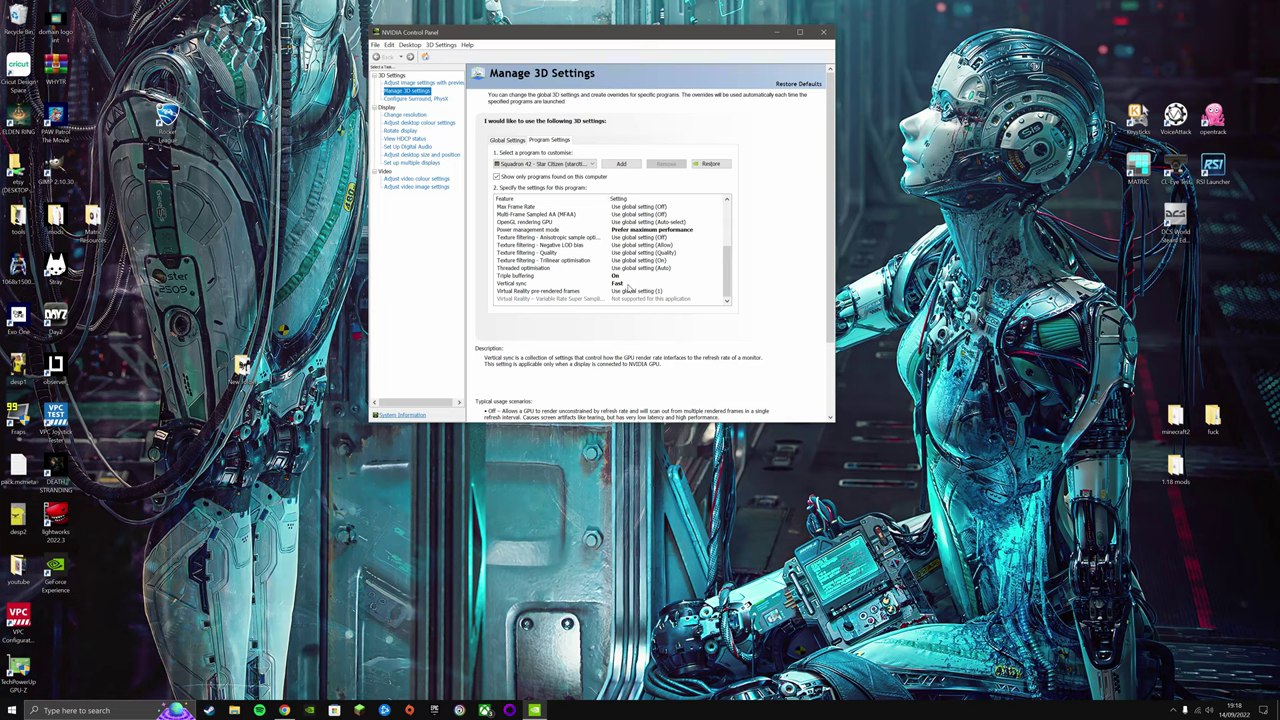
pyautogui.click(535, 710)
# Find the Edit power plan page in Windows, open its advanced power settings and accept them for the High performance plan.
pyautogui.click(134, 709)
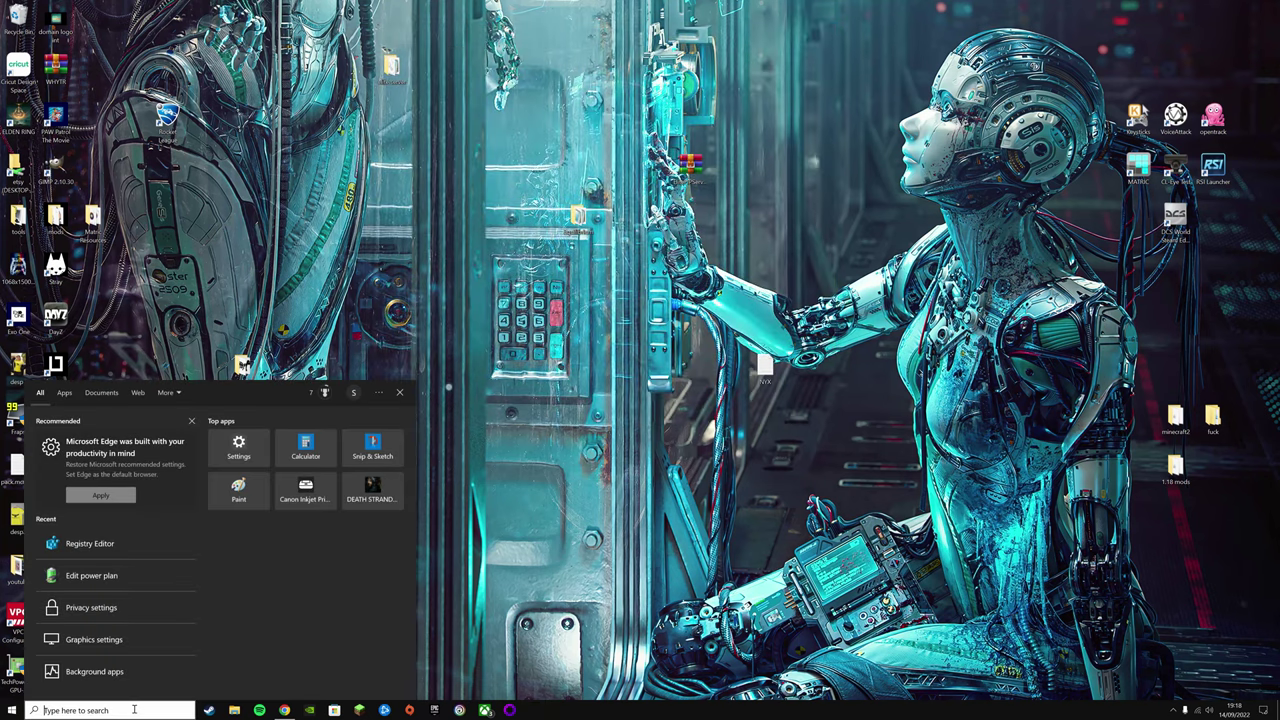
pyautogui.write('power')
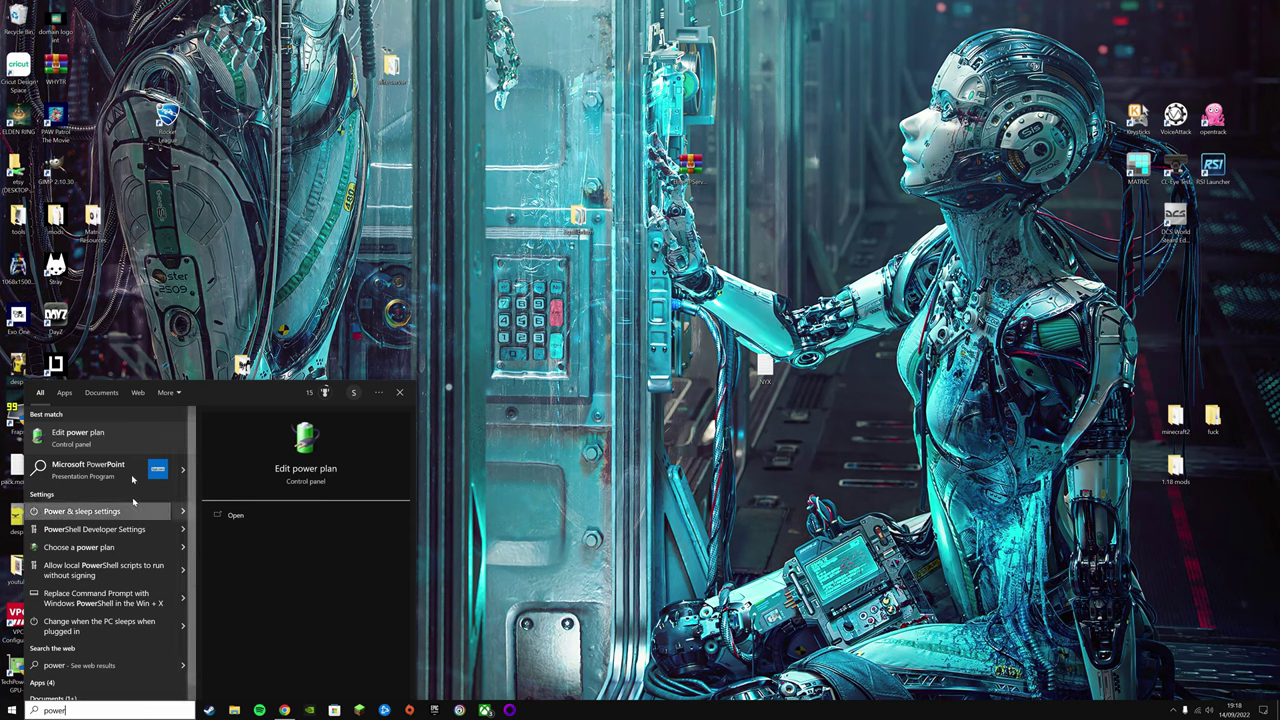
pyautogui.click(88, 444)
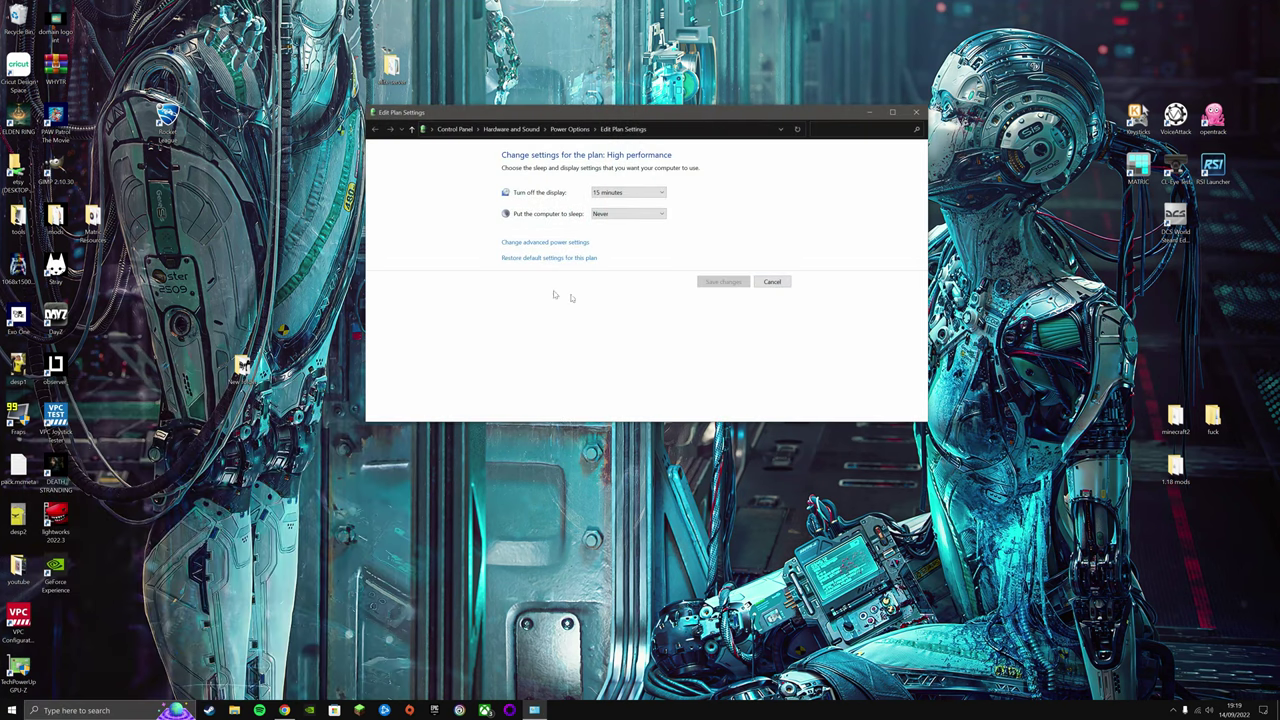
pyautogui.click(524, 243)
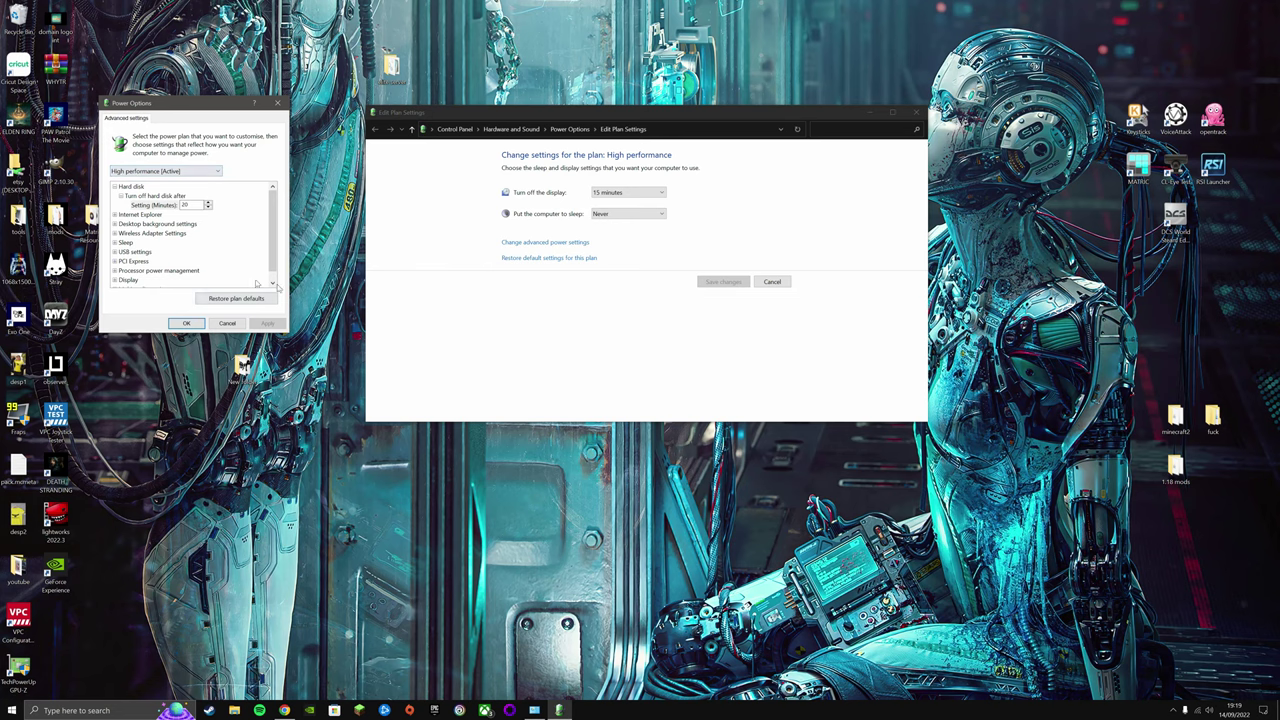
pyautogui.click(186, 324)
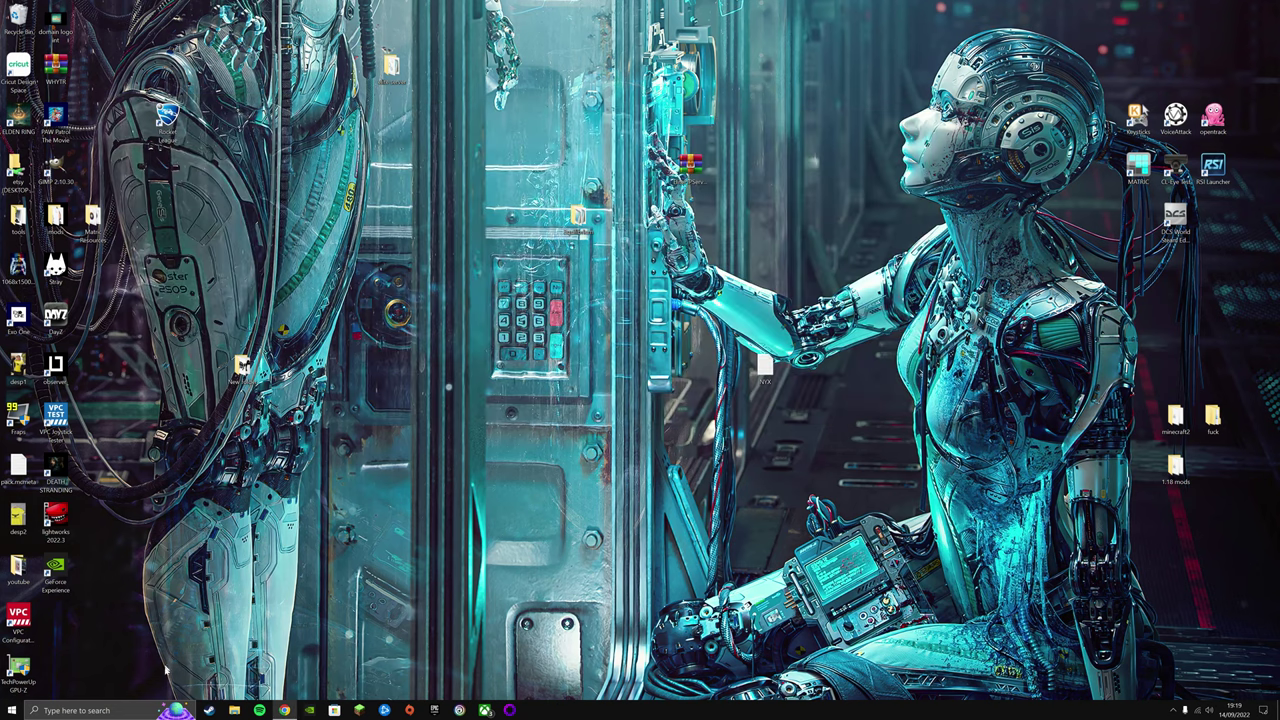
# Open the Windows Privacy settings and check the General privacy options.
pyautogui.click(154, 705)
pyautogui.write('priva')
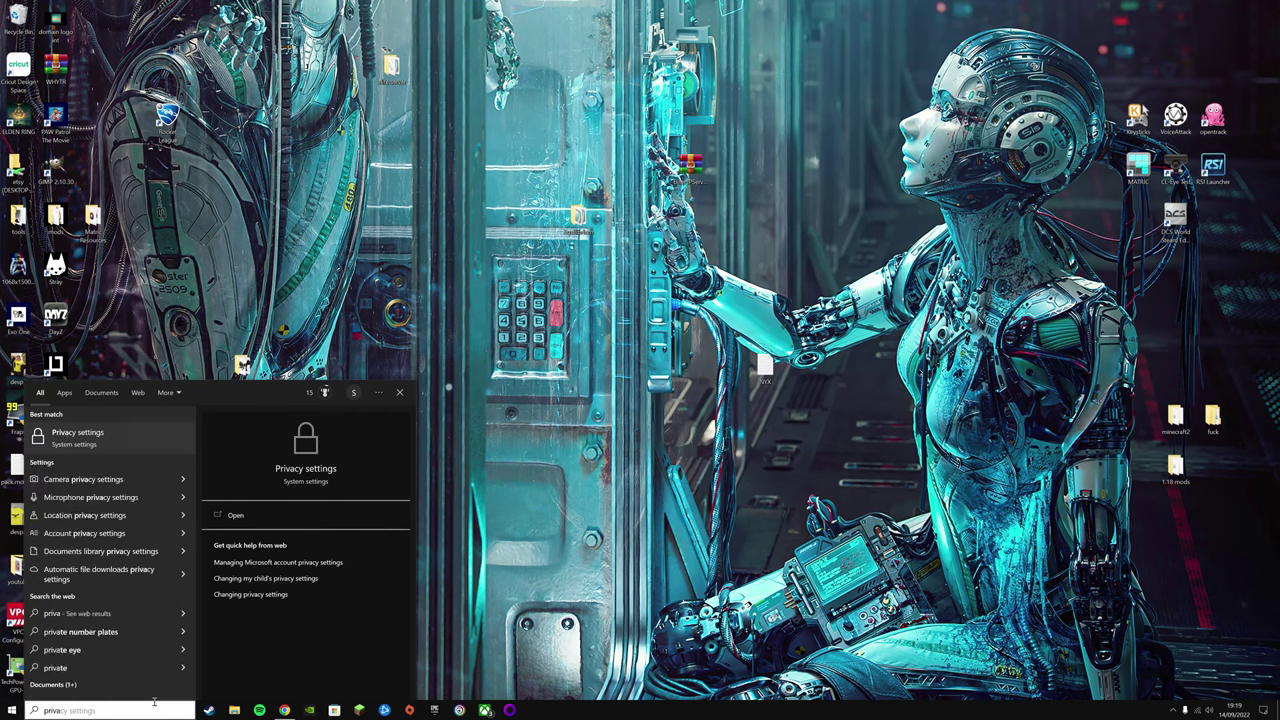
pyautogui.click(70, 437)
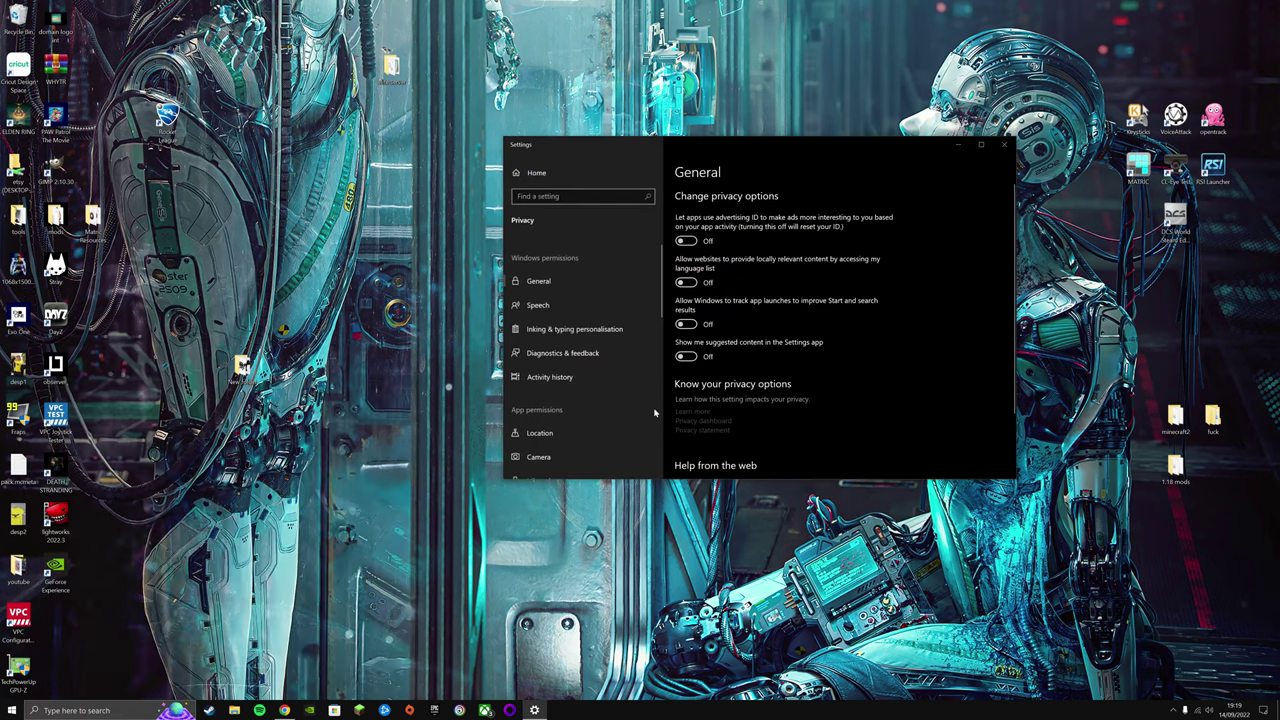
pyautogui.scroll(-2, 741, 412)
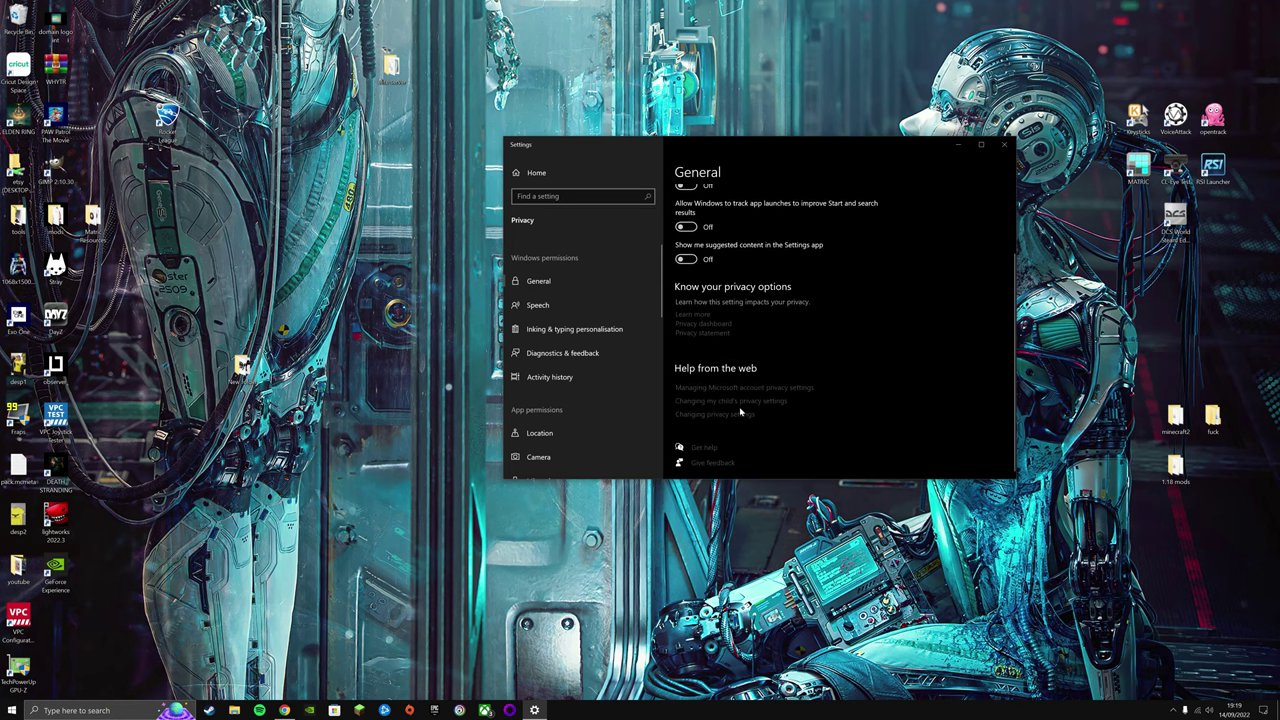
# Review the Speech, Inking & typing personalisation and Diagnostics & feedback privacy pages, and close Settings.
pyautogui.click(540, 305)
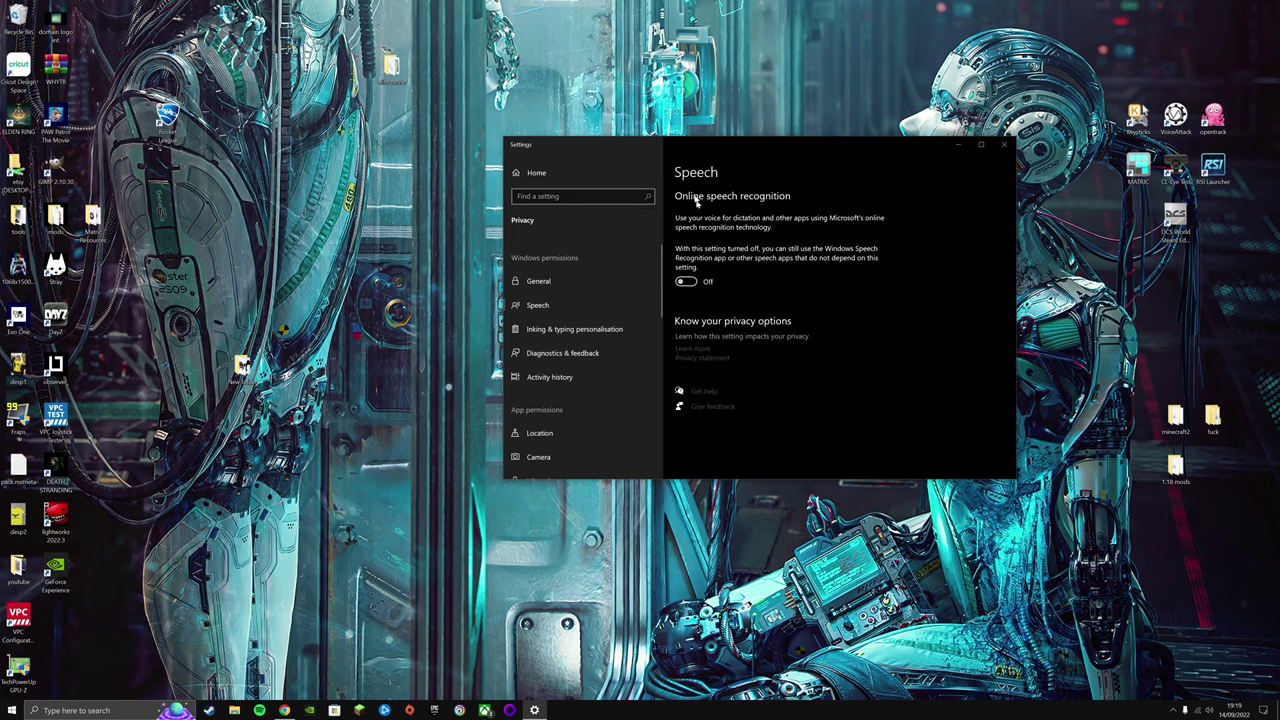
pyautogui.click(546, 336)
pyautogui.click(556, 353)
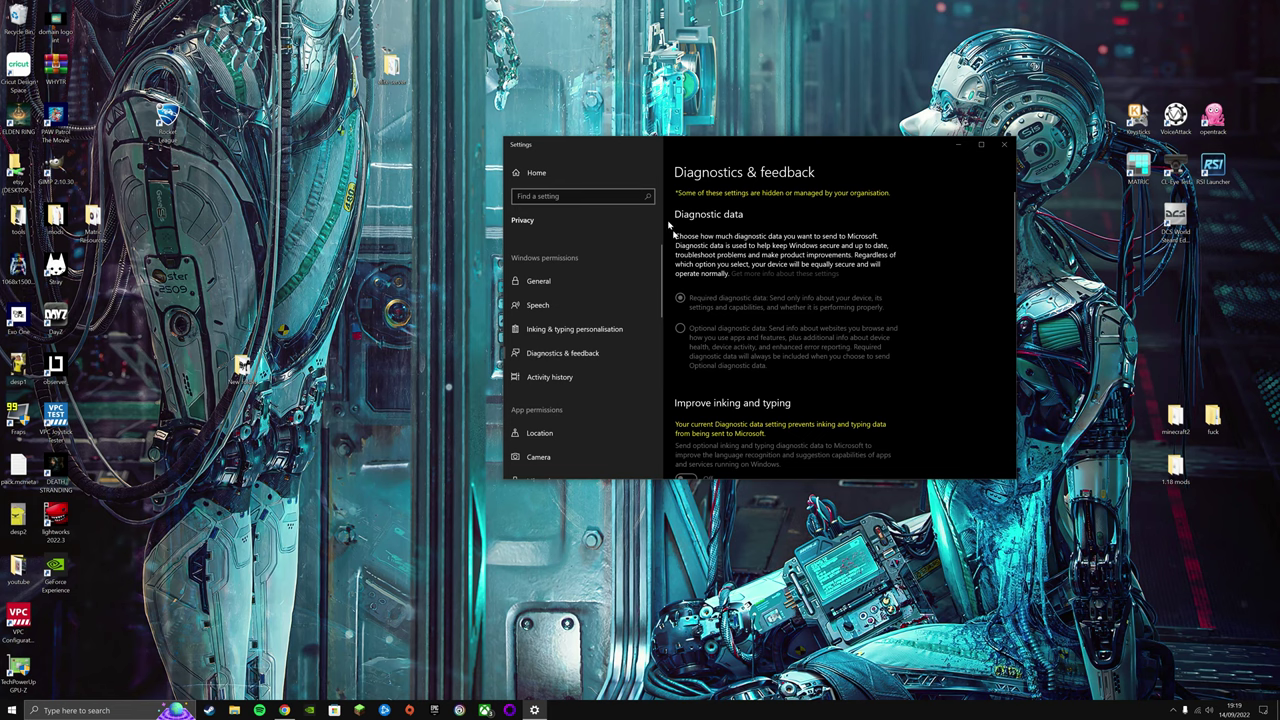
pyautogui.scroll(-5, 700, 340)
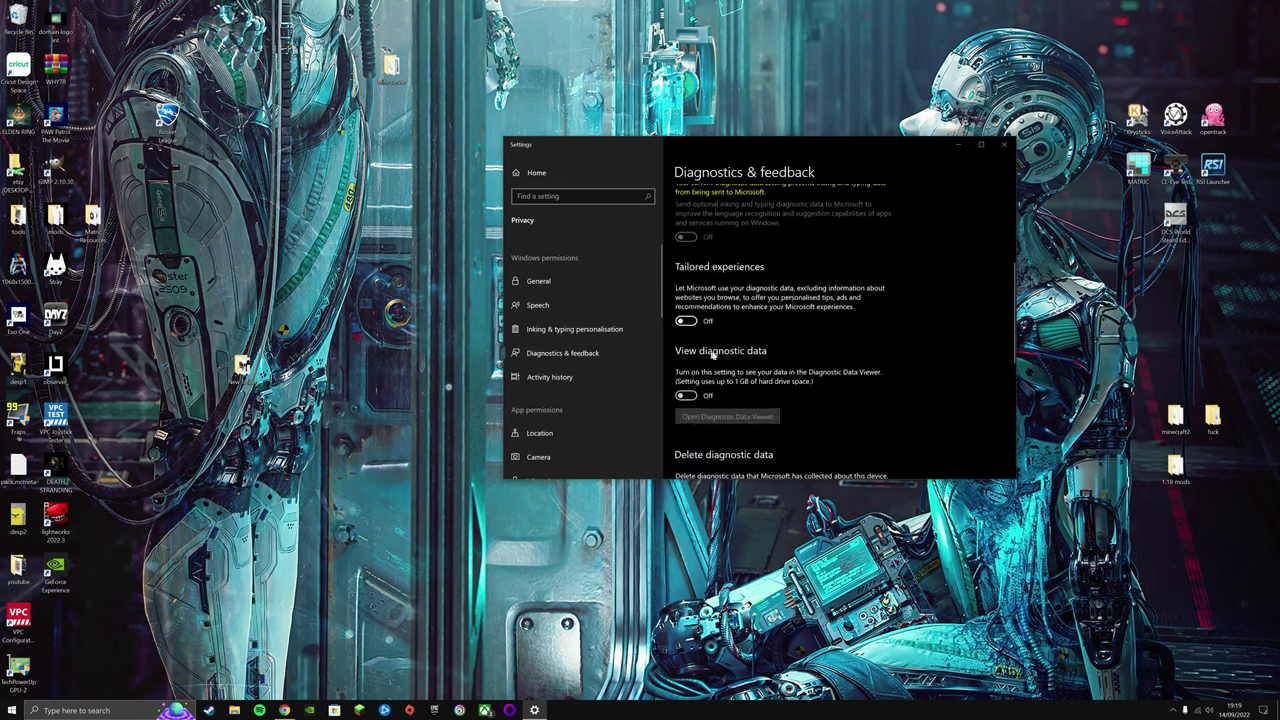
pyautogui.scroll(3, 710, 360)
pyautogui.scroll(-1, 714, 372)
pyautogui.scroll(-3, 714, 372)
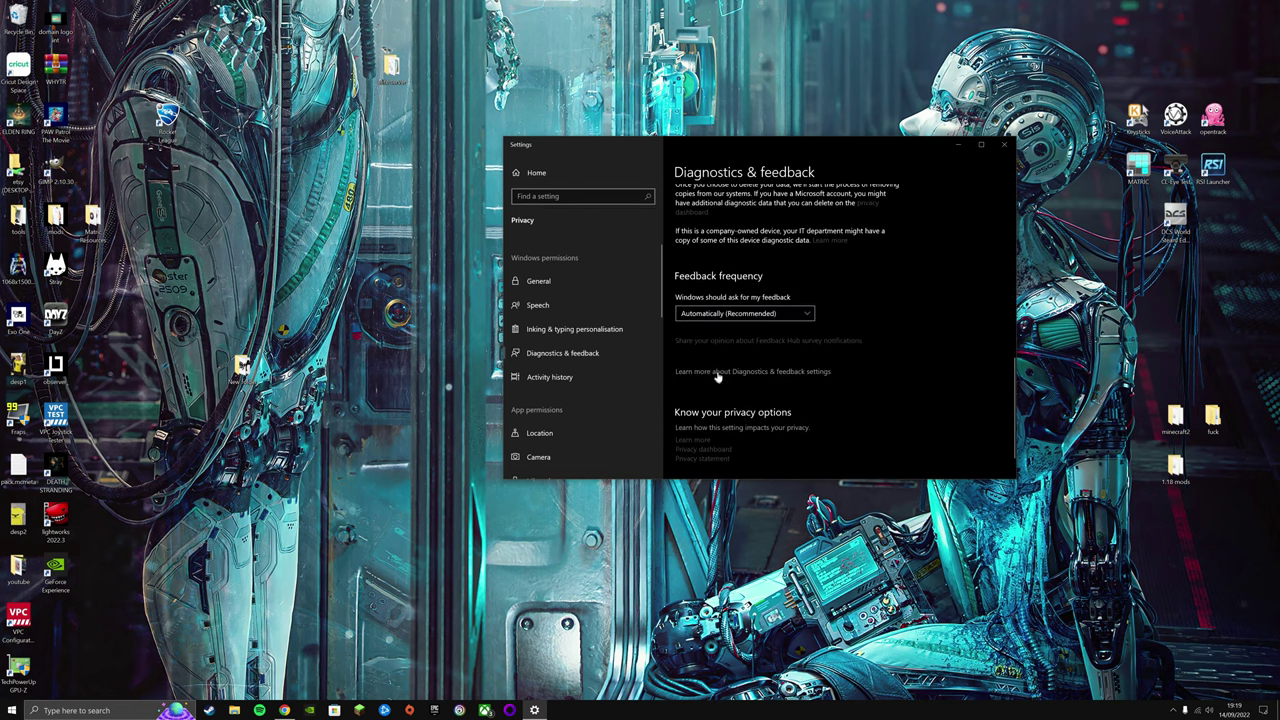
pyautogui.hotkey('alt', 'F4')
# Search Windows for the Graphics settings page and open it.
pyautogui.click(133, 705)
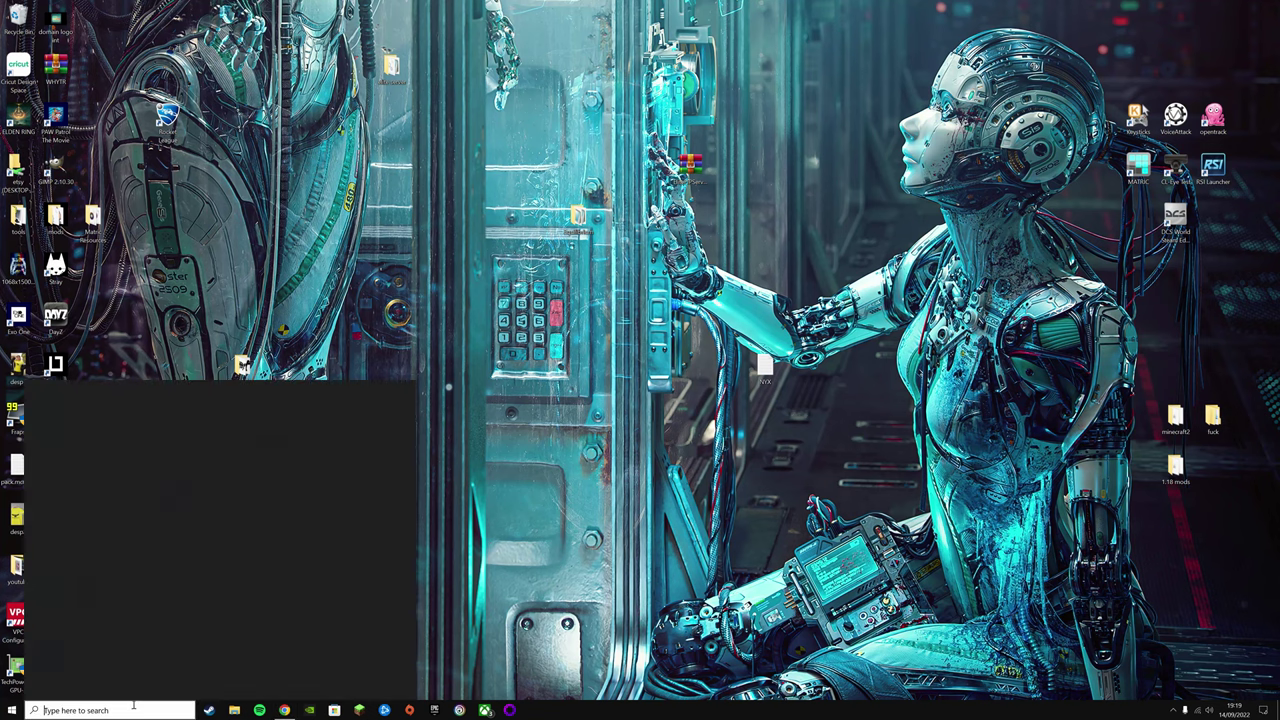
pyautogui.write('gr')
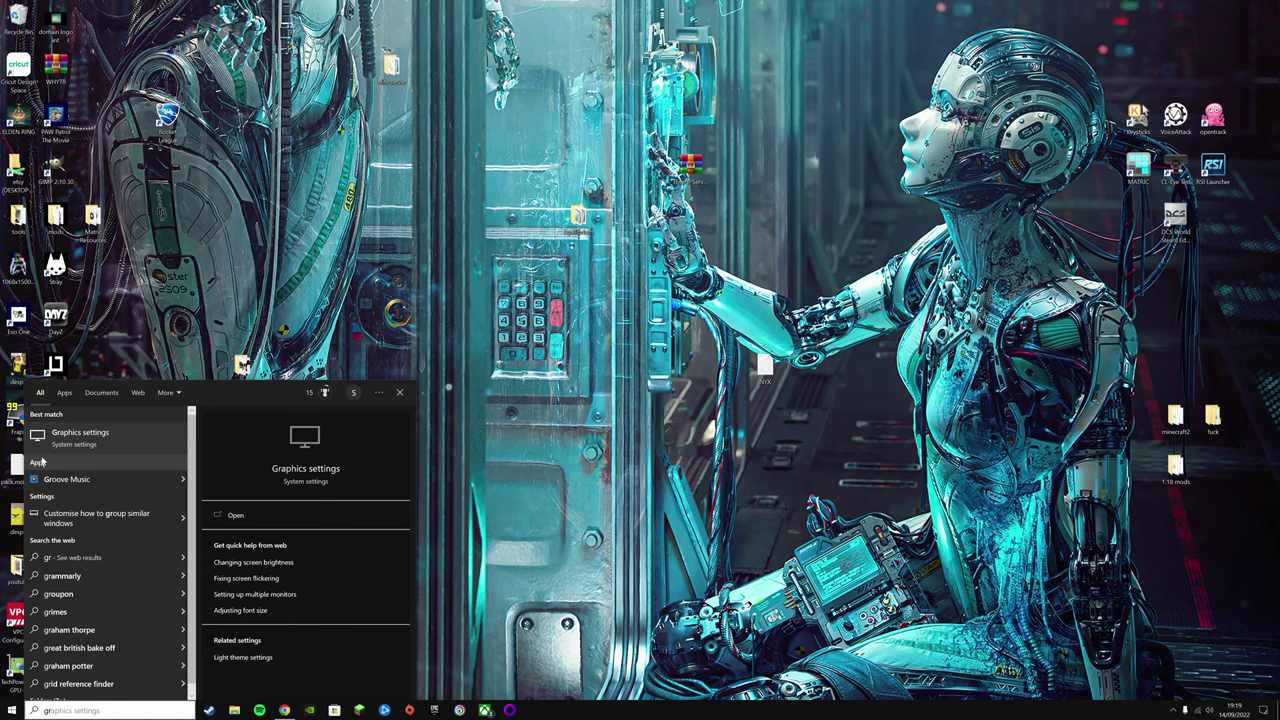
pyautogui.press('Return')
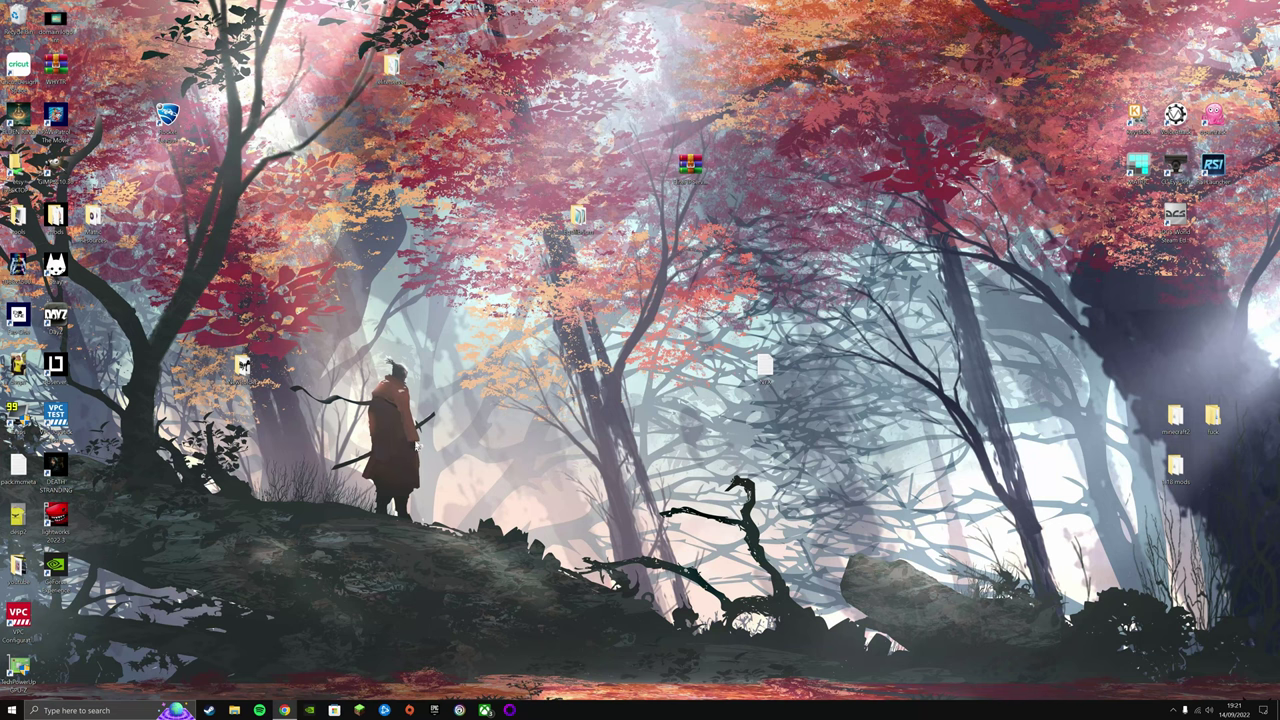
# Open the advanced system performance options and go to the custom initial paging file size for drive C under Virtual Memory.
pyautogui.click(145, 713)
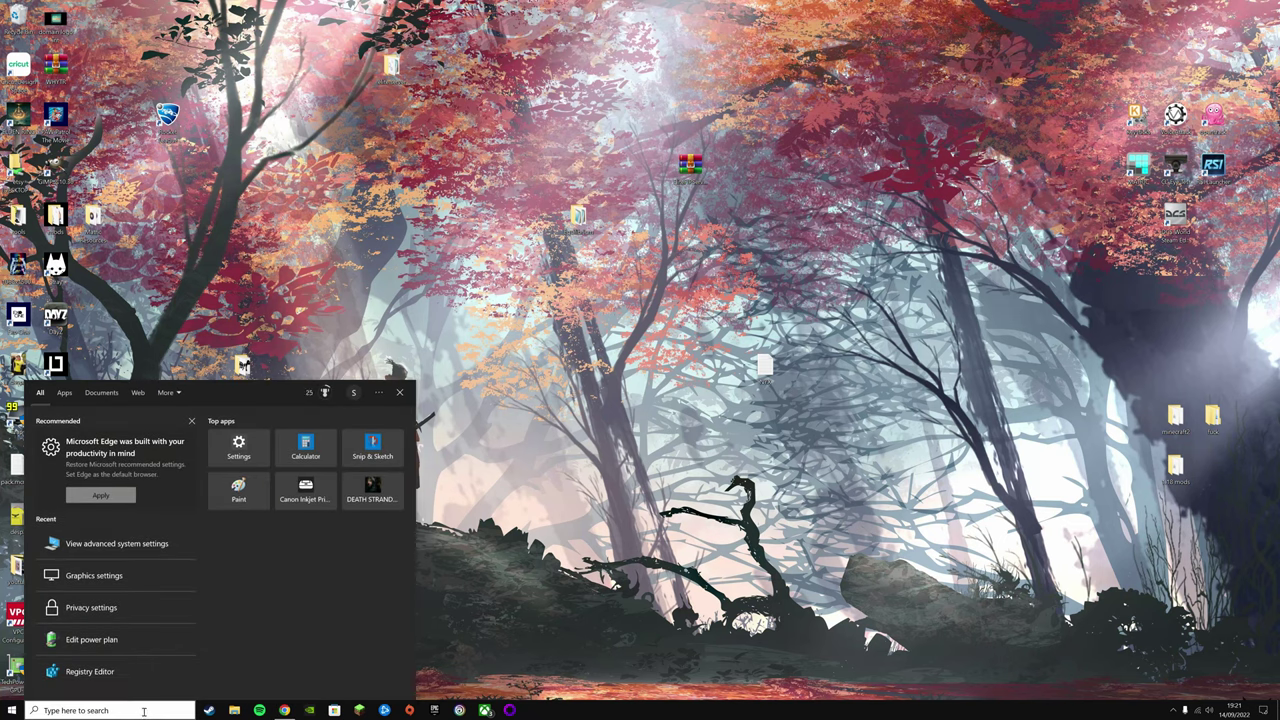
pyautogui.write('advanc')
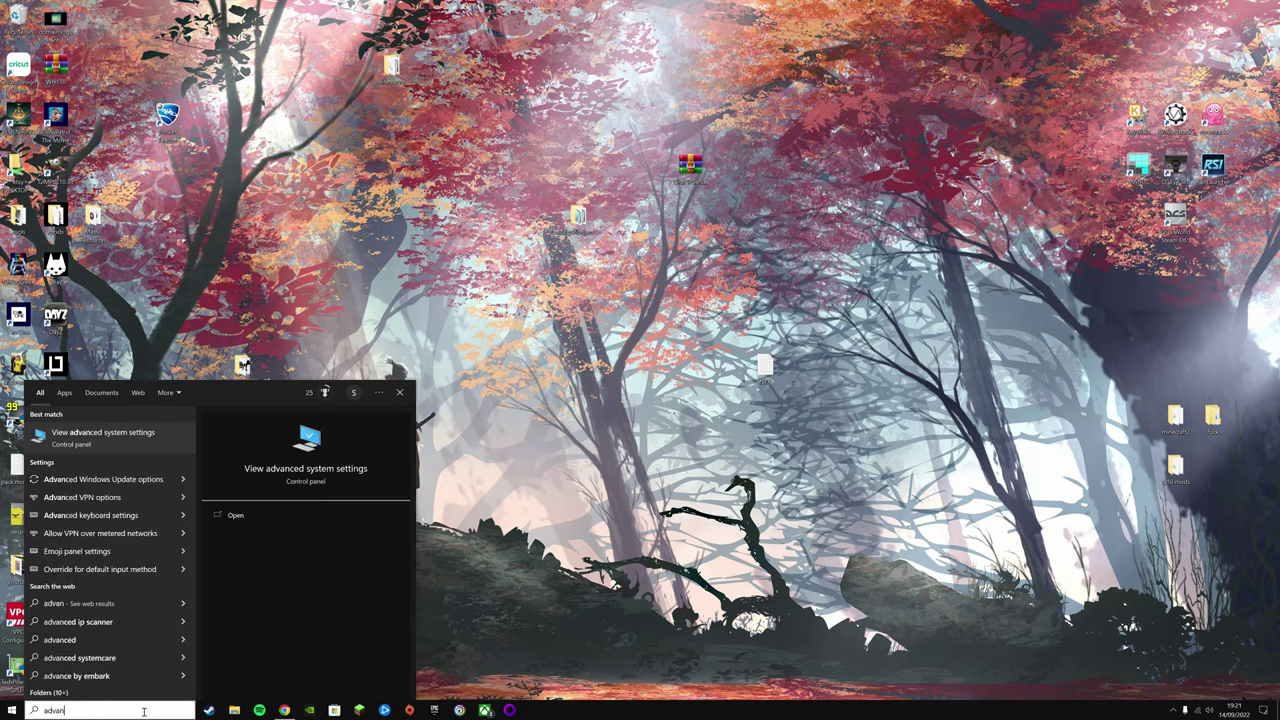
pyautogui.click(100, 435)
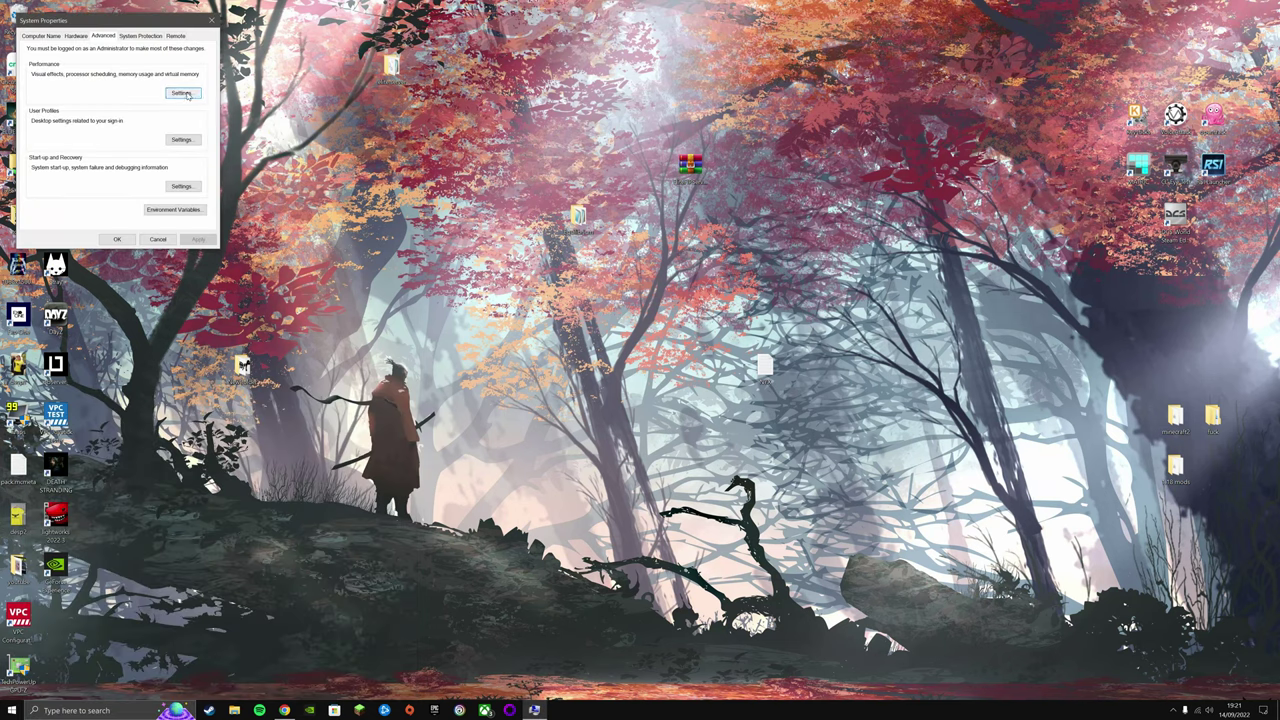
pyautogui.click(181, 93)
pyautogui.click(85, 72)
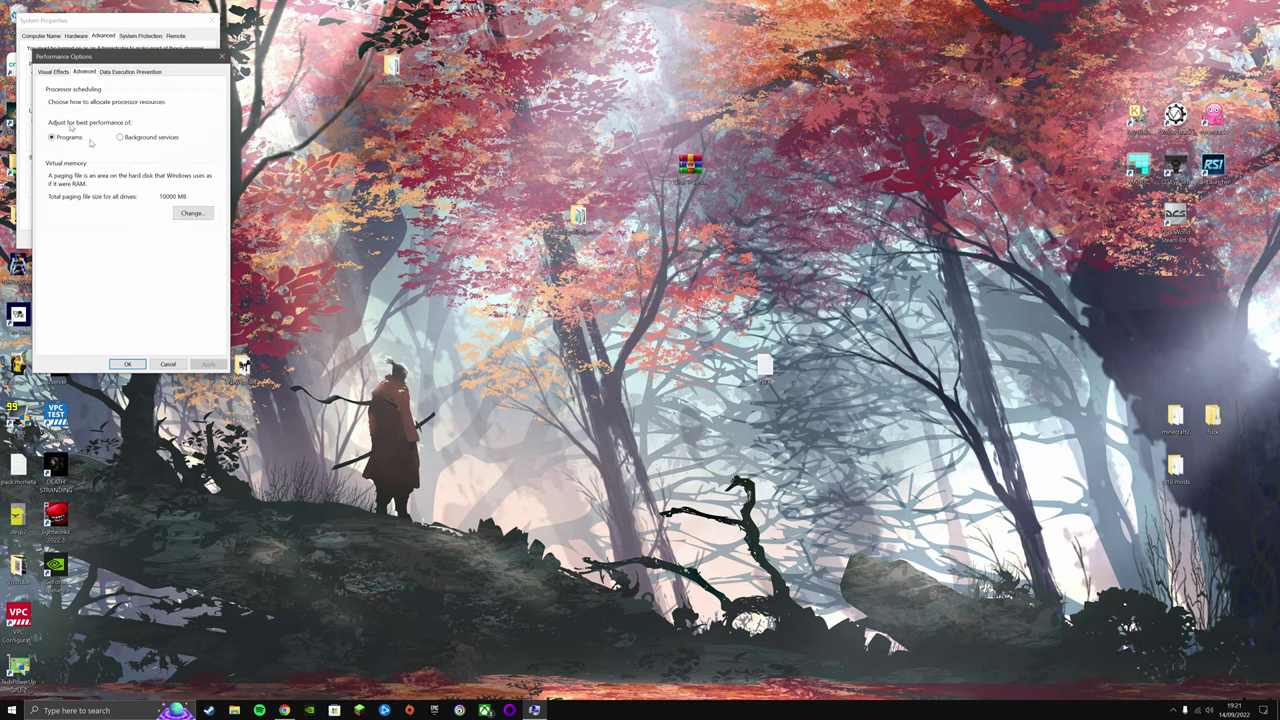
pyautogui.click(196, 214)
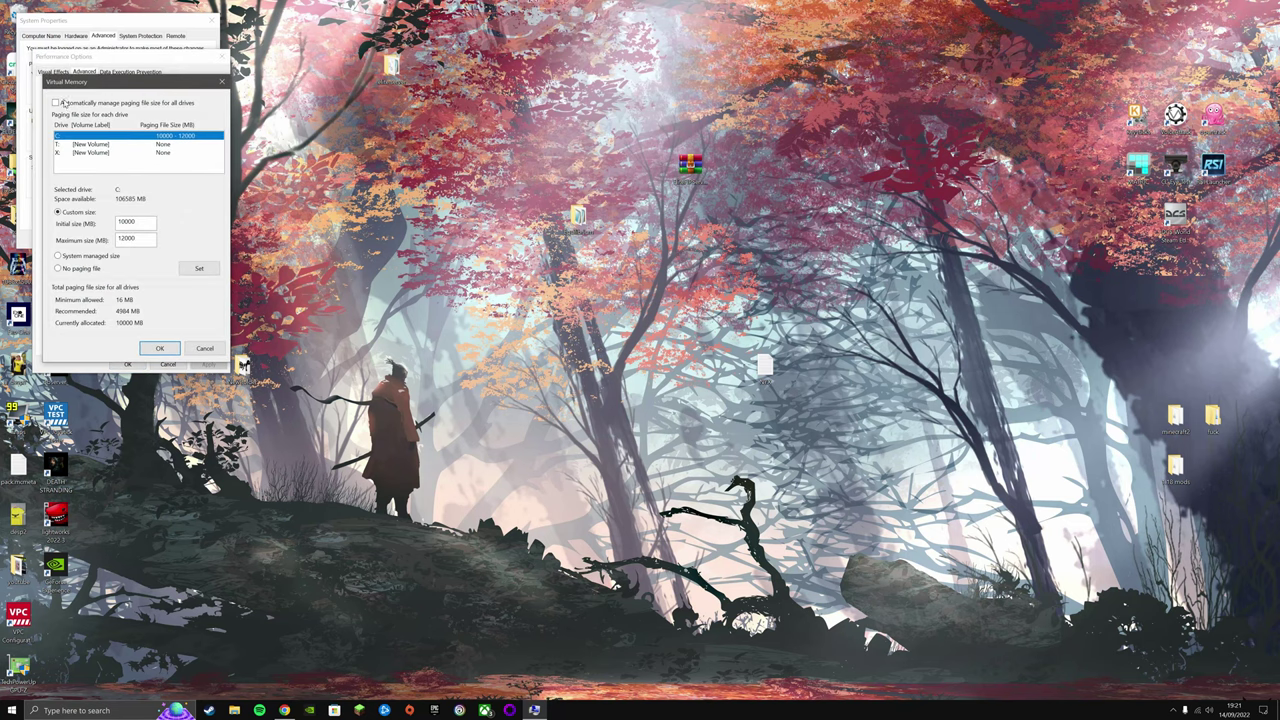
pyautogui.click(126, 222)
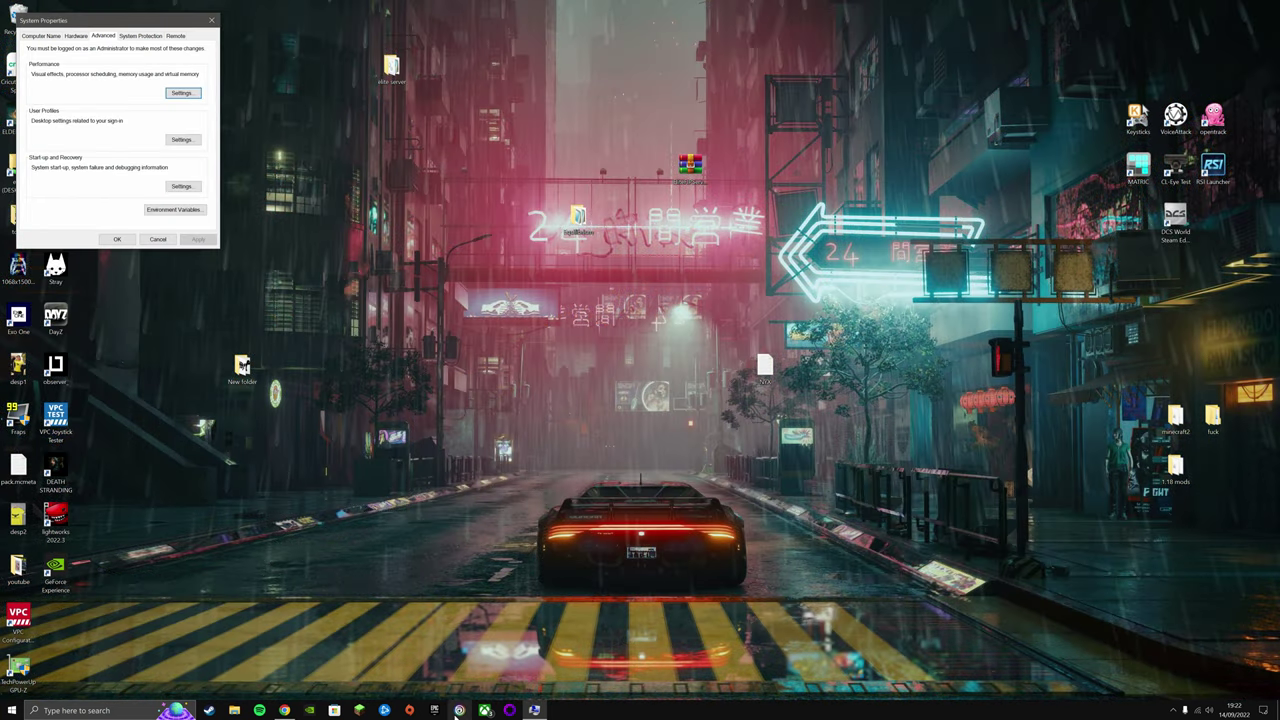
# Search Windows for "dvr" and review the Xbox Game Bar, Captures and Game Mode settings.
pyautogui.click(133, 710)
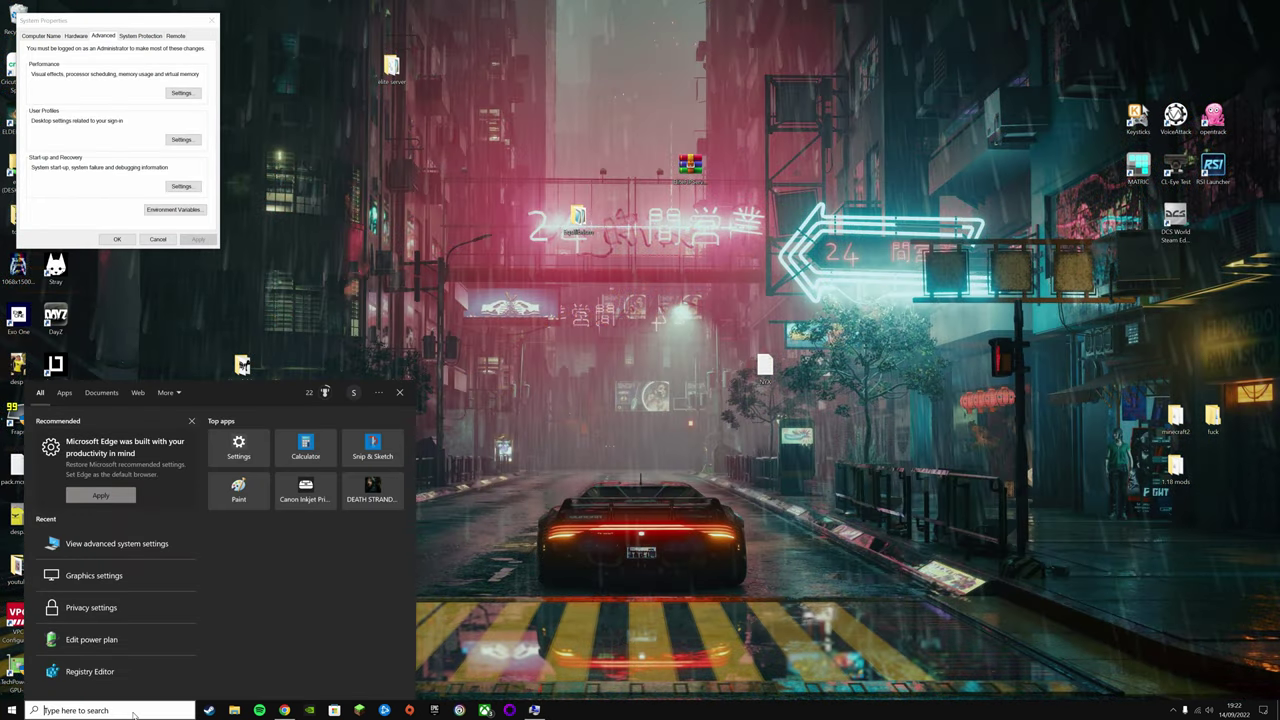
pyautogui.write('dvr')
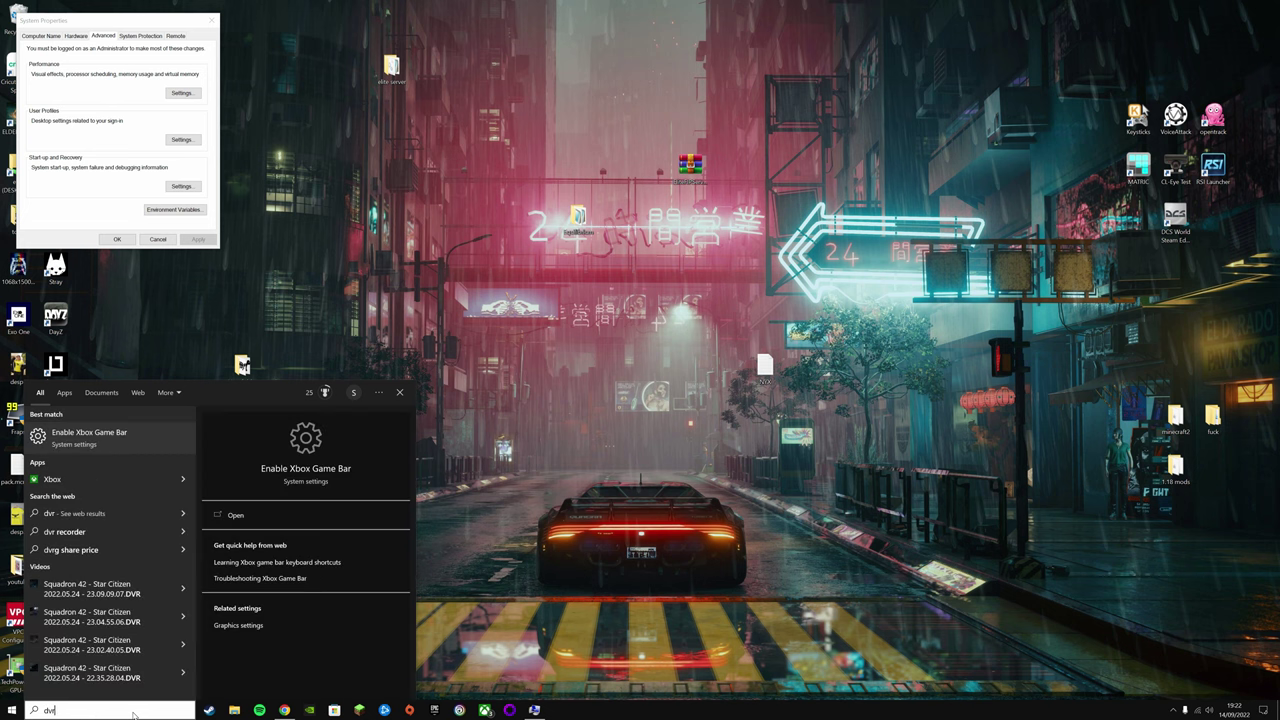
pyautogui.click(120, 440)
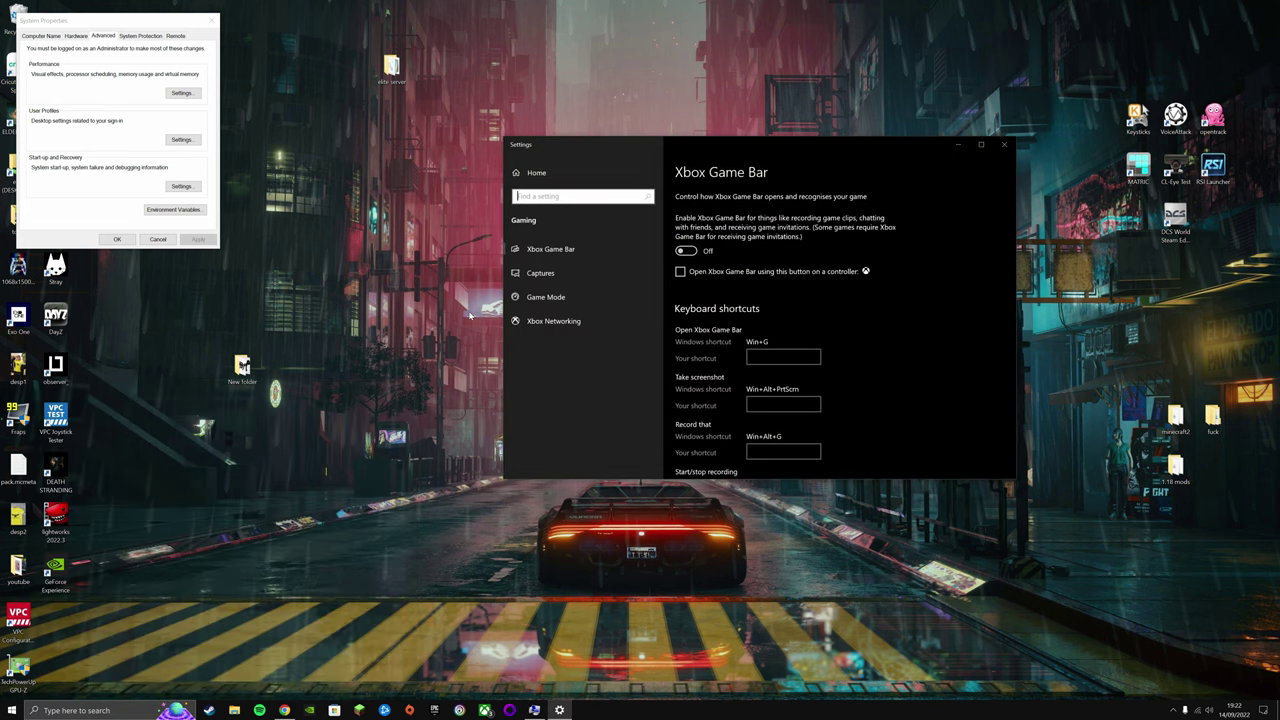
pyautogui.scroll(-5, 705, 341)
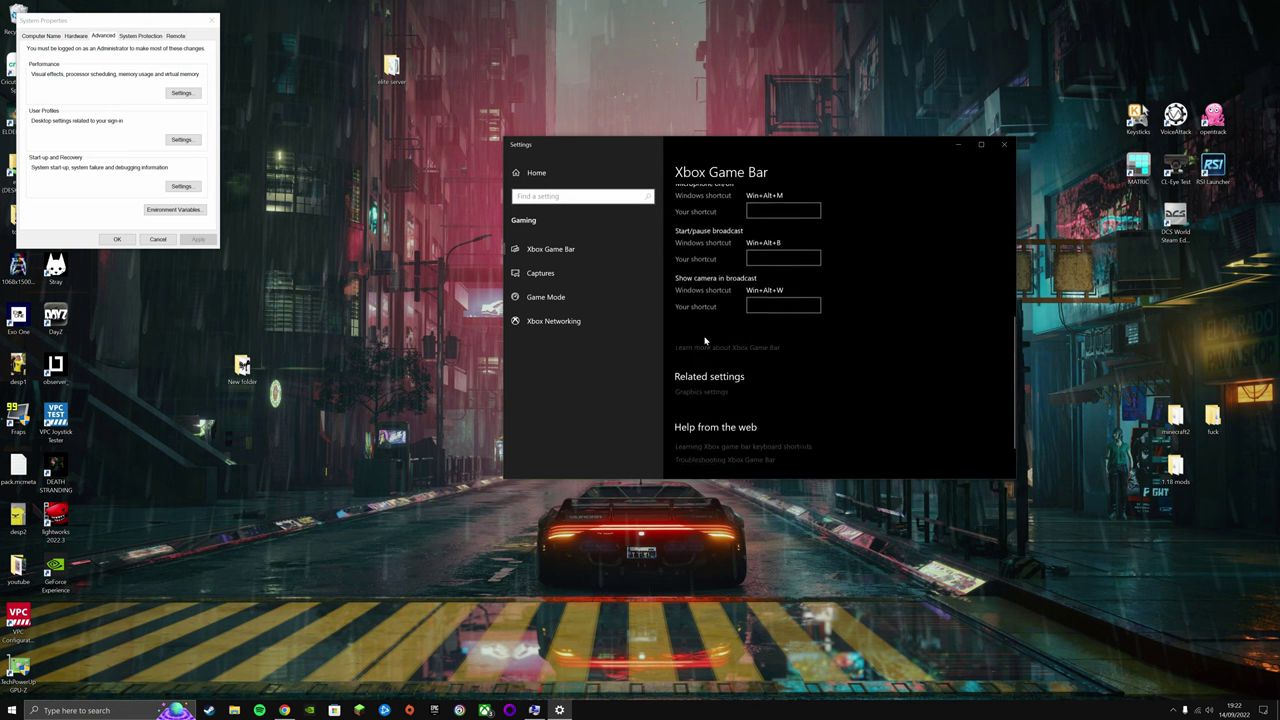
pyautogui.click(550, 275)
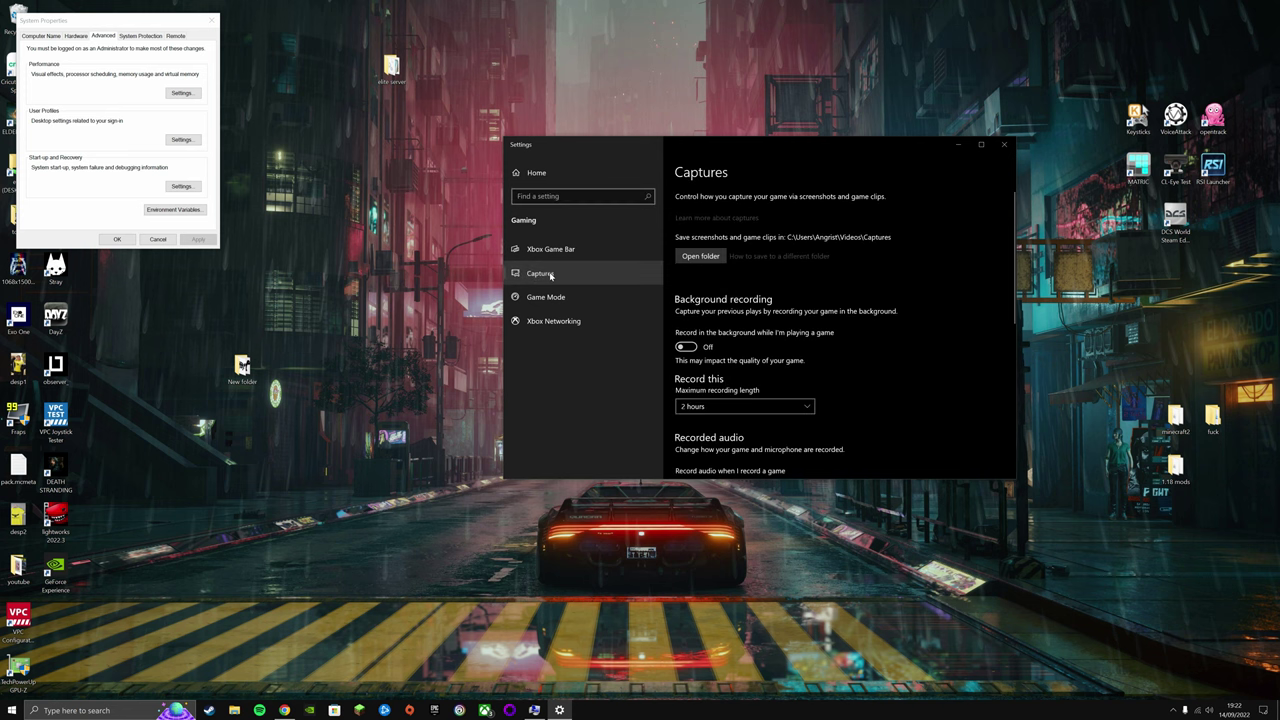
pyautogui.scroll(-10, 728, 340)
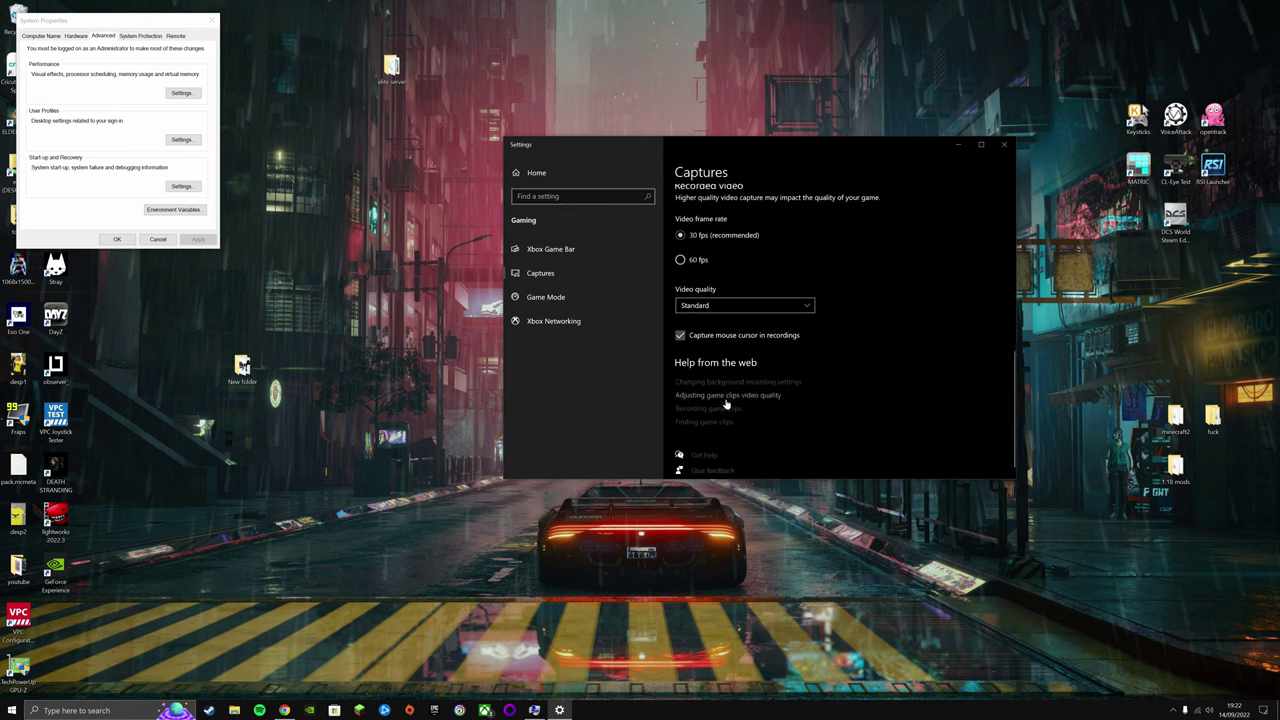
pyautogui.click(546, 297)
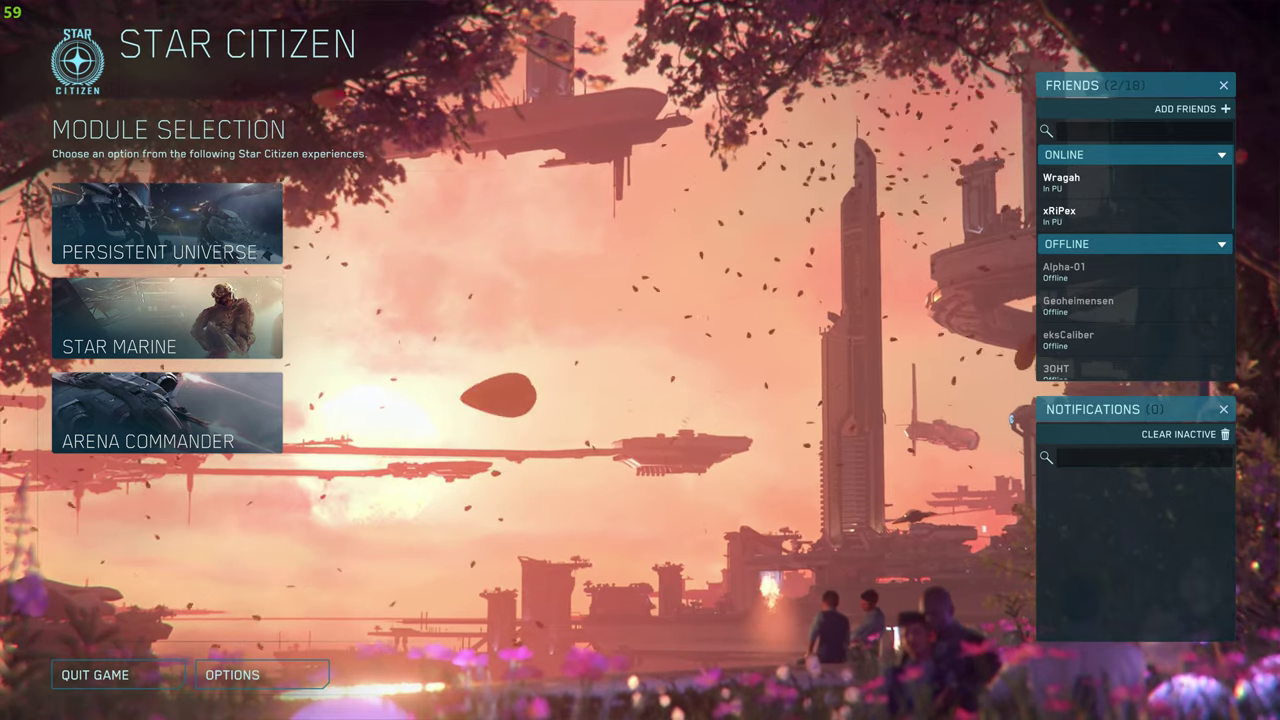
# Switch to Star Citizen and open the graphics options from its main menu.
pyautogui.click(255, 675)
pyautogui.click(260, 89)
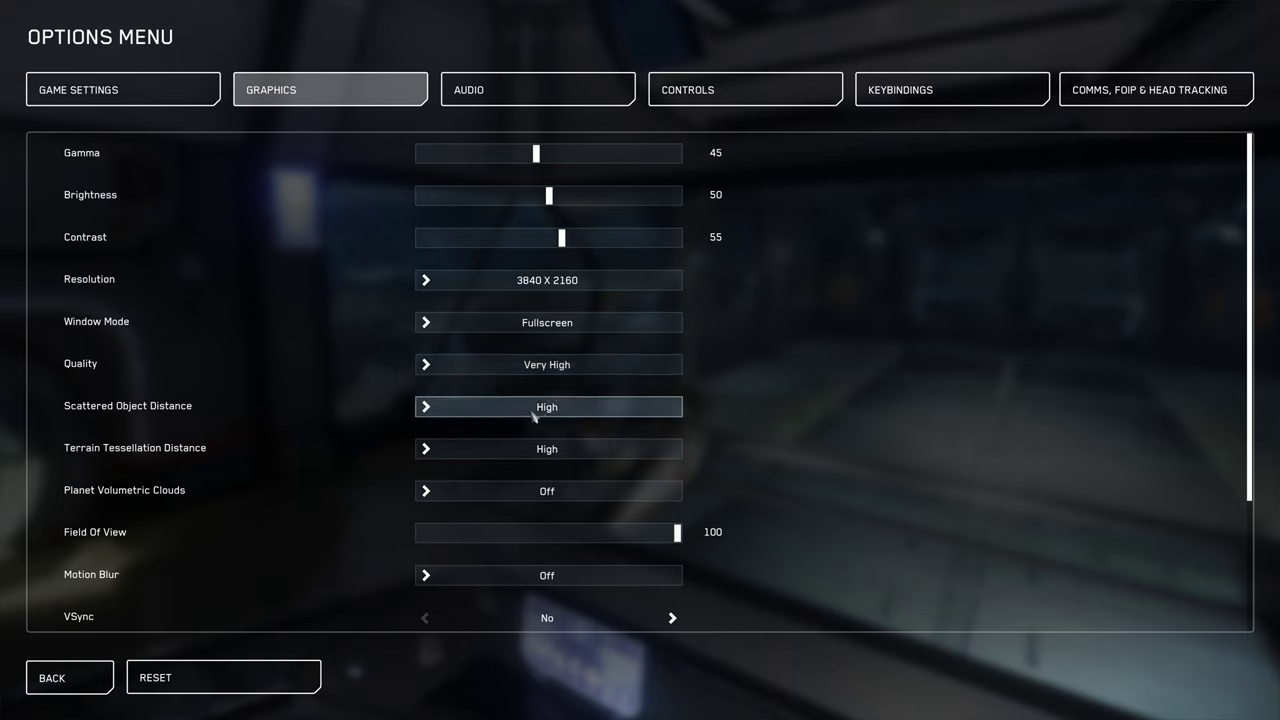
# Review the graphics options from gamma and resolution through quality, volumetric clouds, motion blur, VSync and film grain.
pyautogui.scroll(-4, 723, 526)
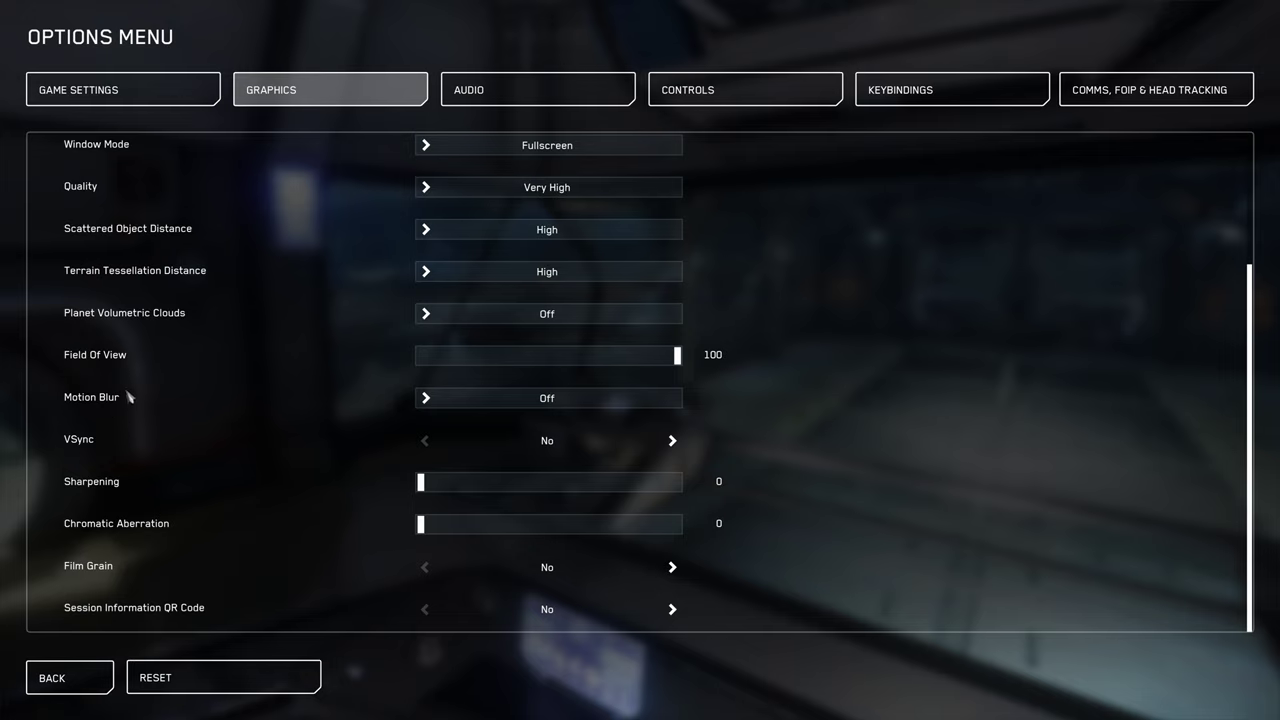
pyautogui.scroll(3, 310, 438)
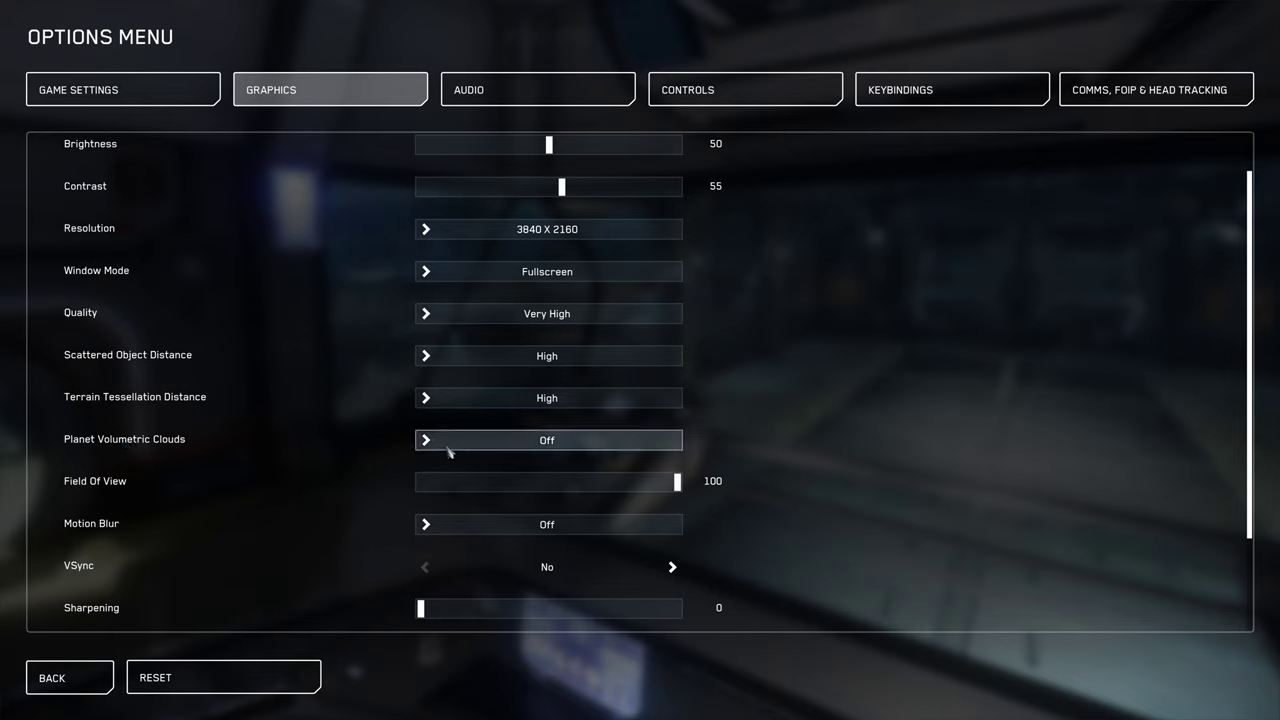
pyautogui.scroll(1, 448, 452)
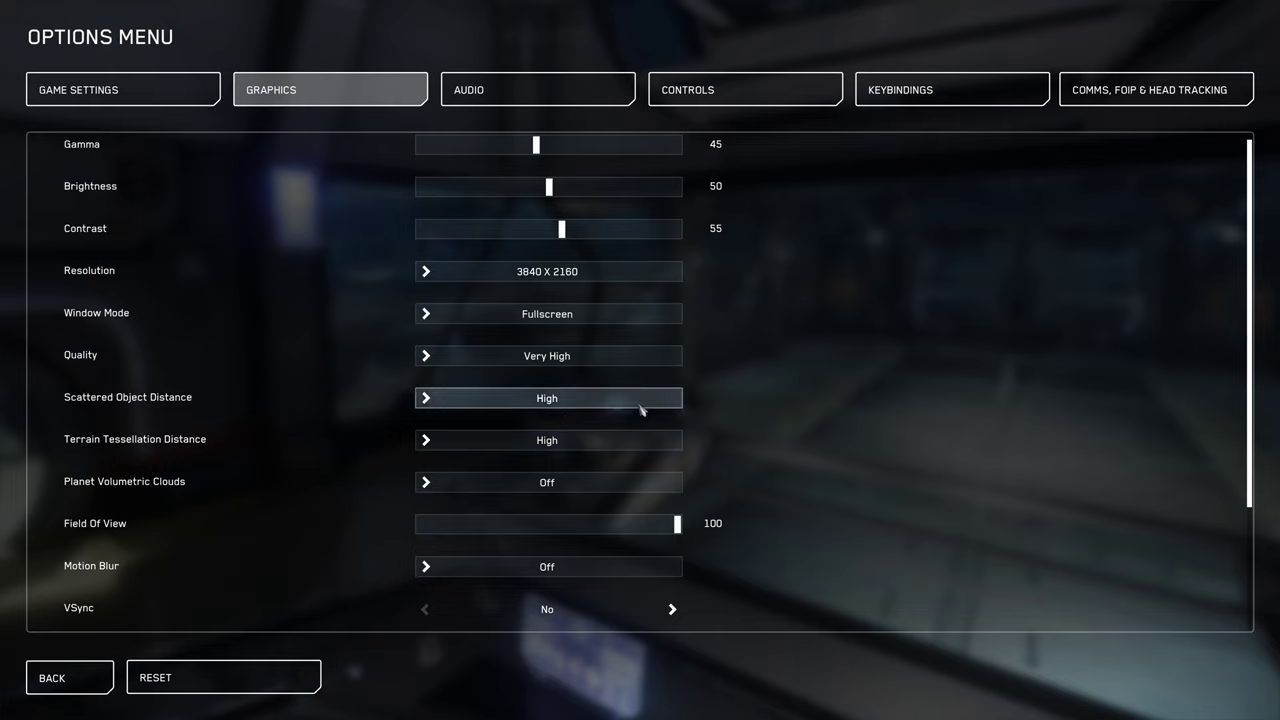
# Open the game settings and review the camera, subtitle, sprint, crouch, prone and interaction toggles.
pyautogui.click(122, 89)
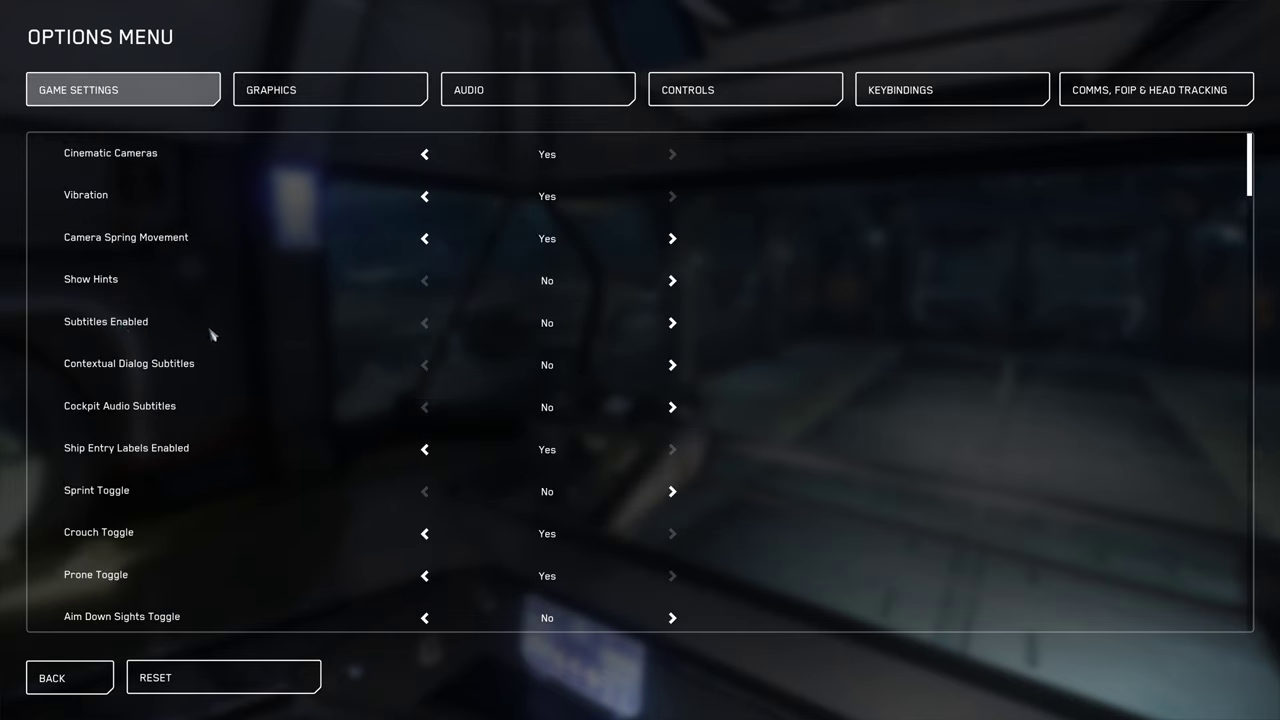
pyautogui.scroll(-3, 177, 332)
pyautogui.scroll(1, 181, 332)
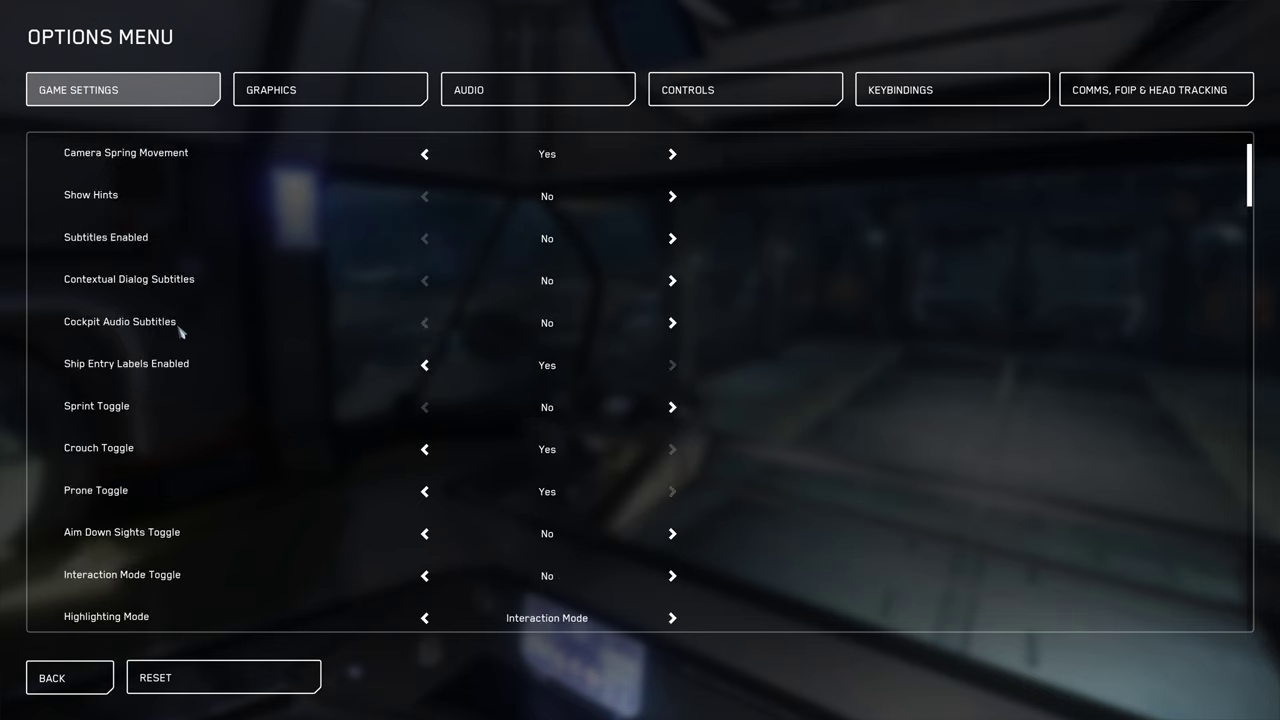
pyautogui.scroll(1, 181, 332)
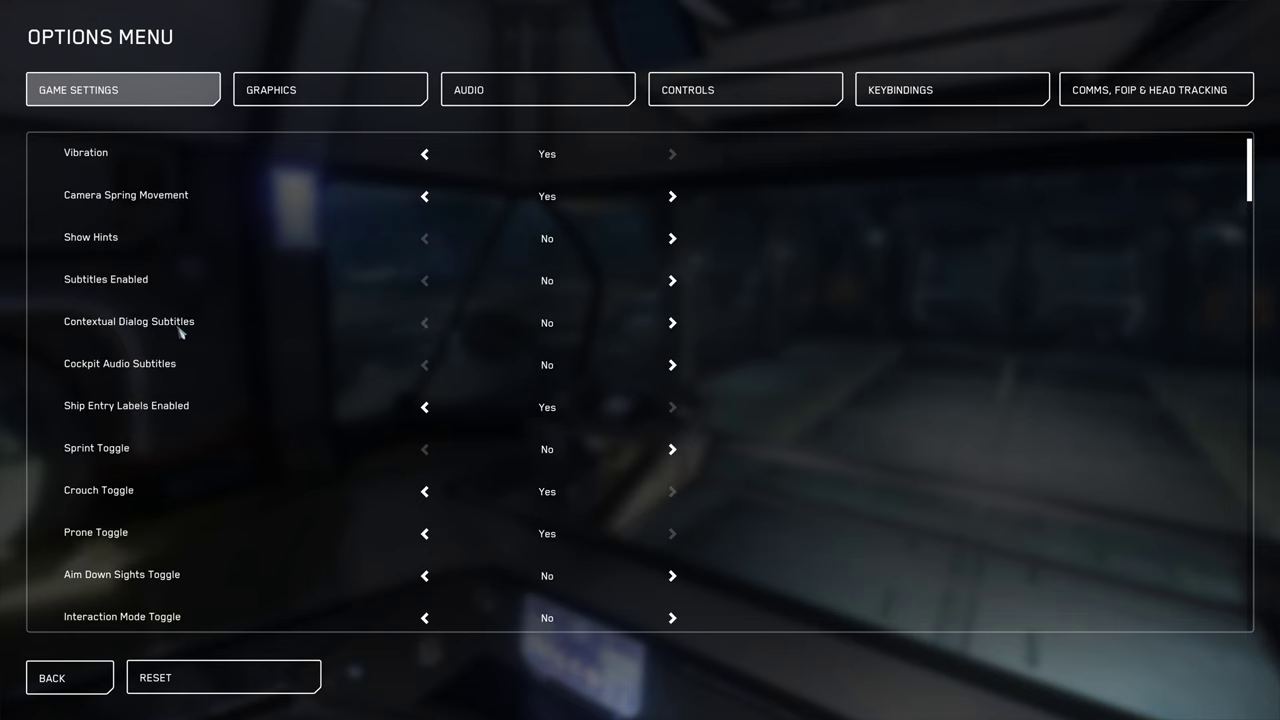
pyautogui.scroll(1, 181, 332)
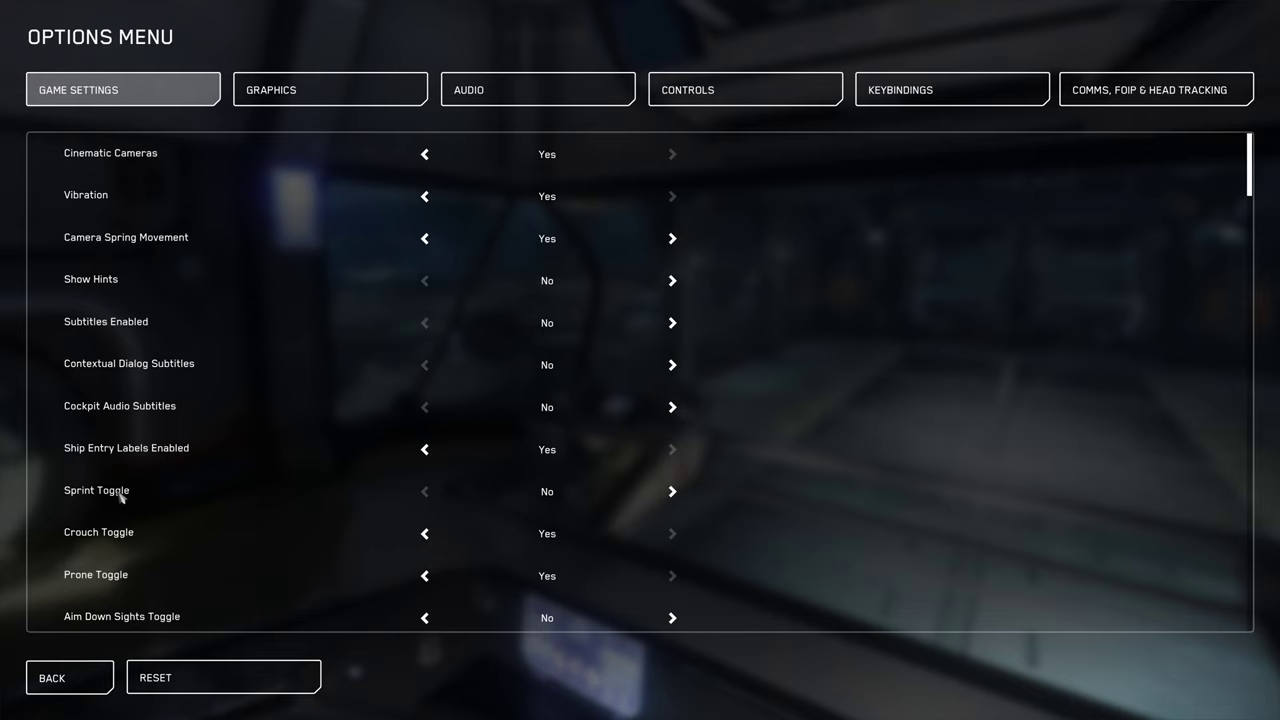
pyautogui.scroll(-3, 142, 576)
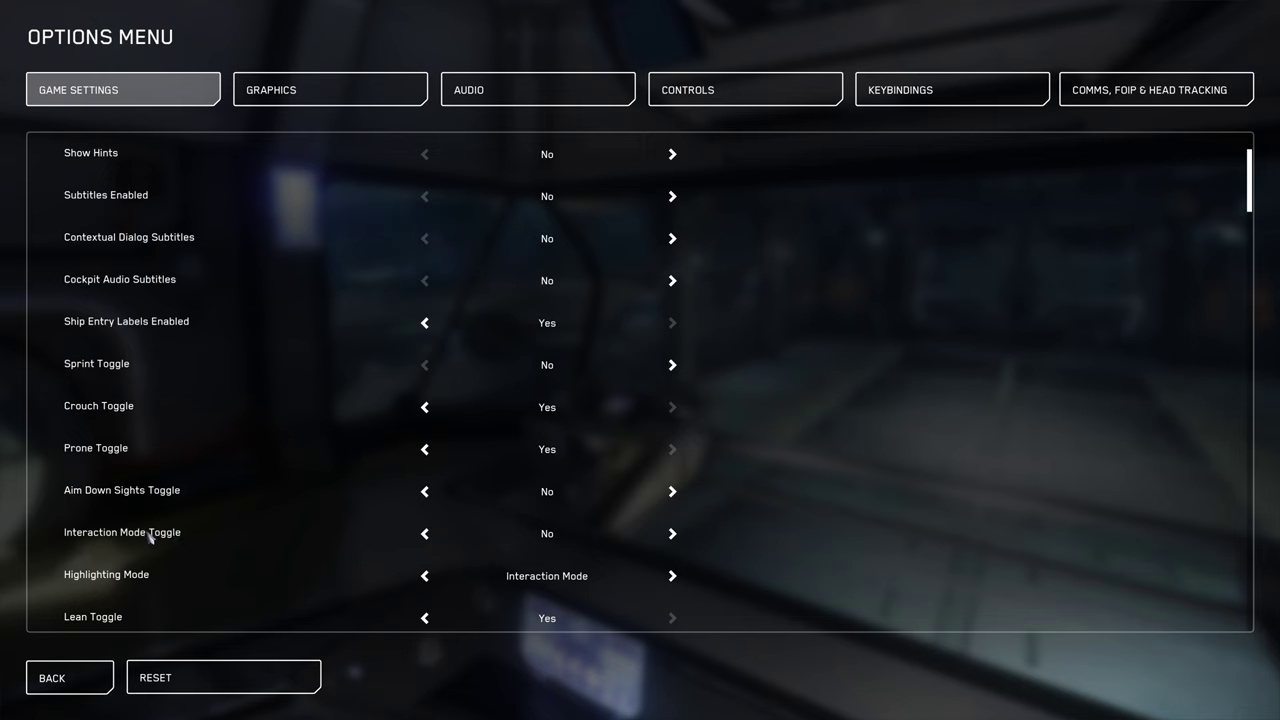
pyautogui.scroll(3, 110, 325)
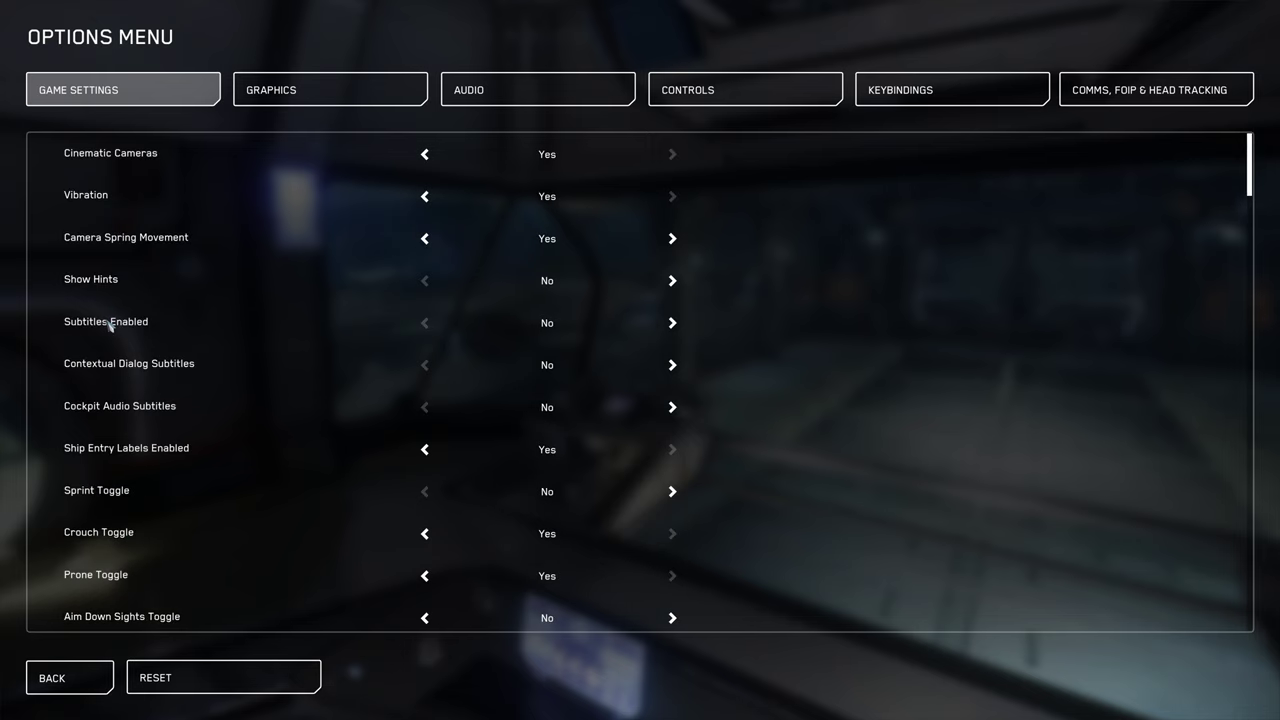
# Examine the flight settings, including coupled mode, GSafe, speed limiter, proximity assist, spacebrake boost and enhanced stick precision.
pyautogui.scroll(-13, 110, 325)
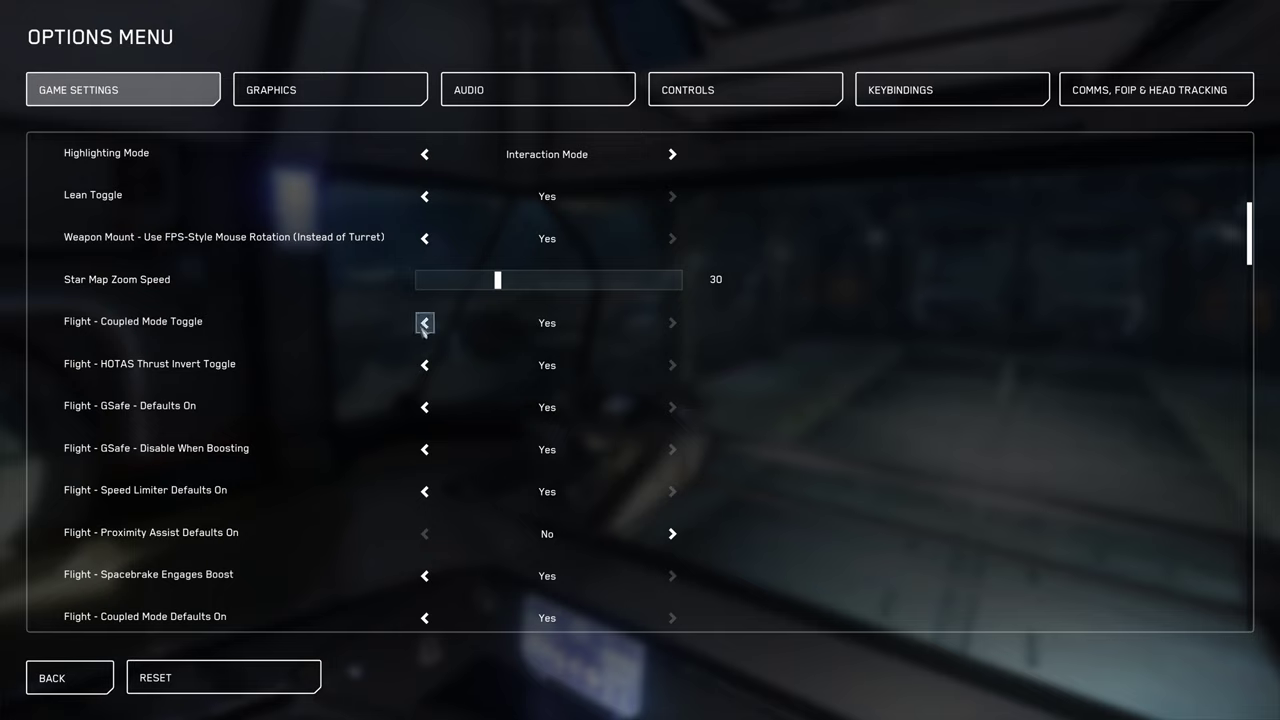
pyautogui.scroll(-1, 314, 350)
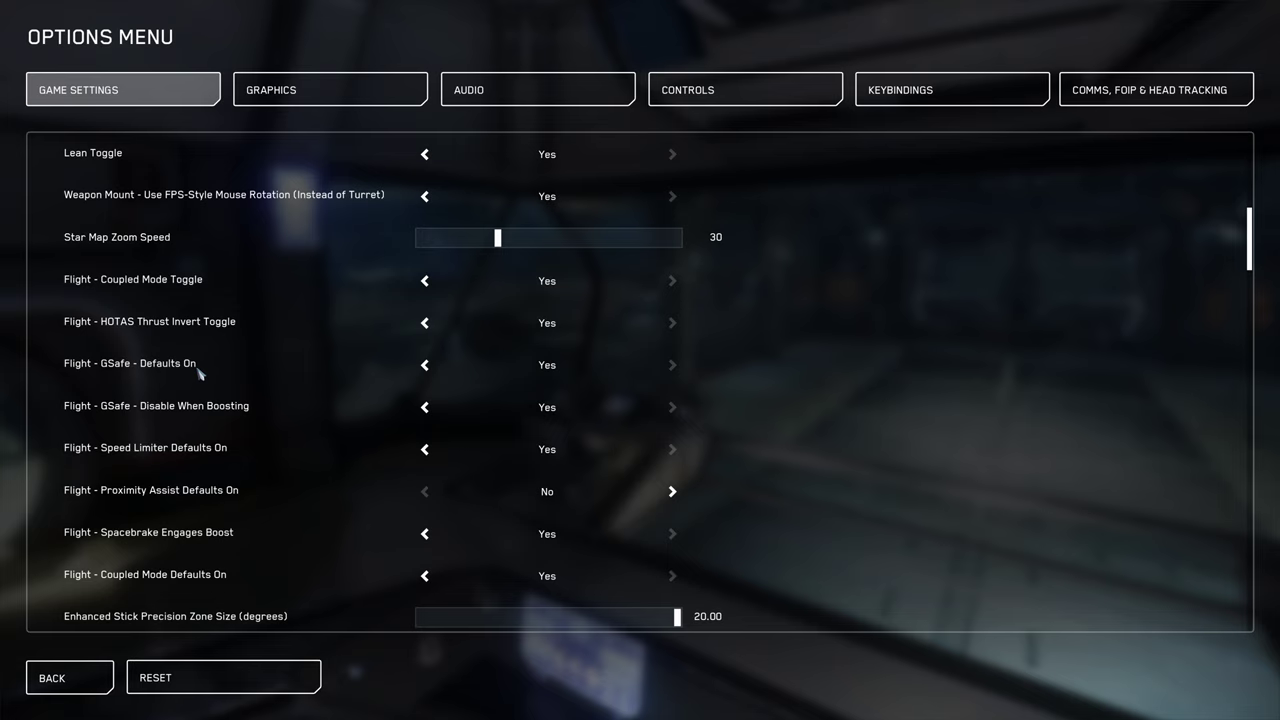
pyautogui.scroll(-1, 176, 374)
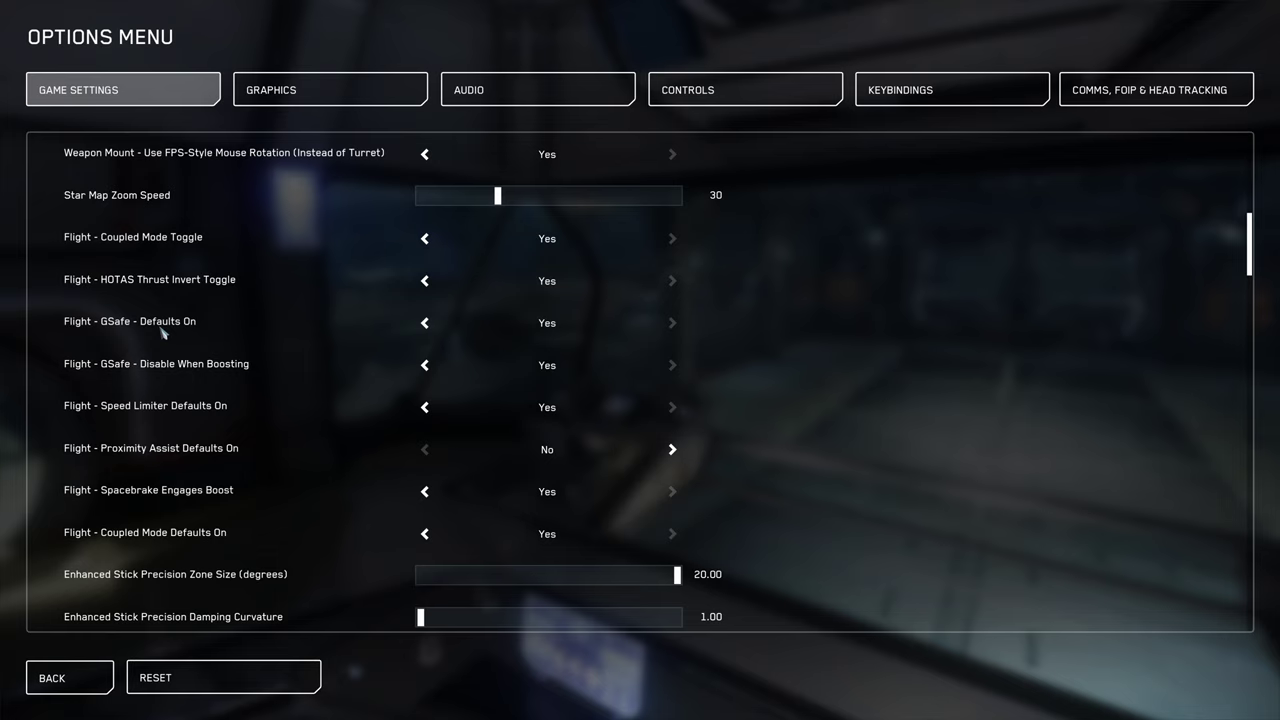
pyautogui.scroll(-2, 161, 333)
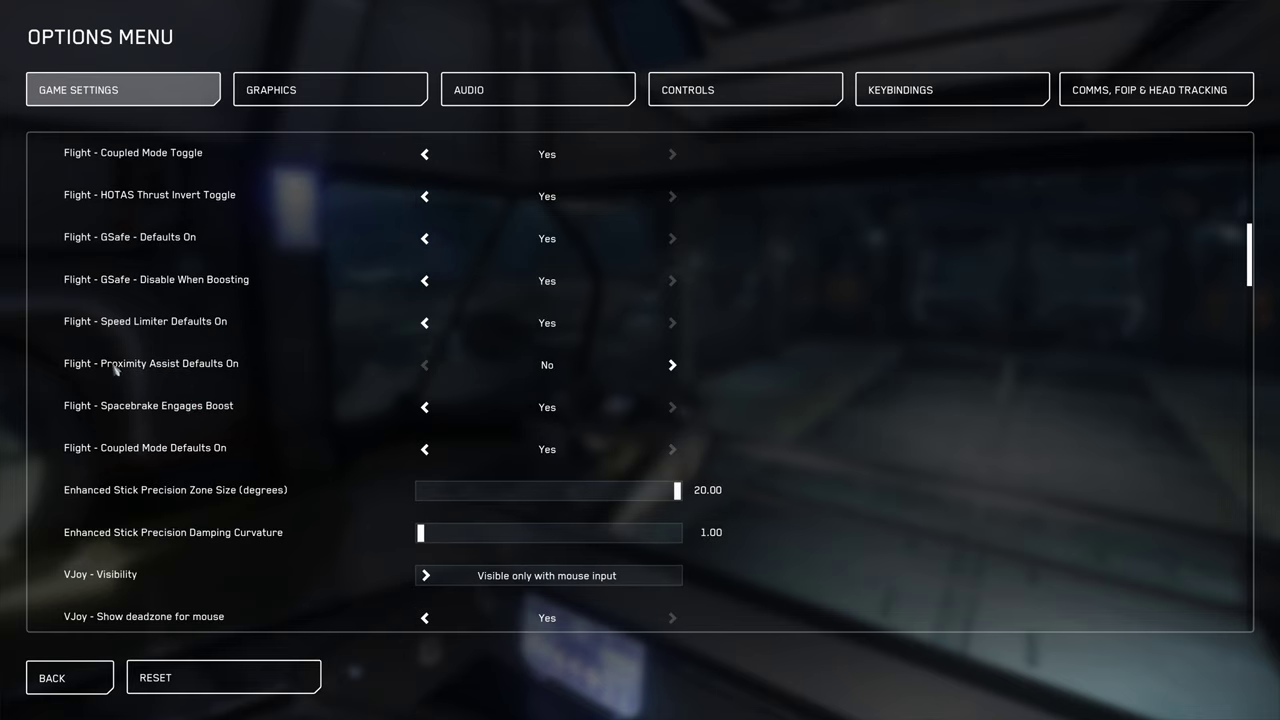
pyautogui.scroll(-1, 69, 379)
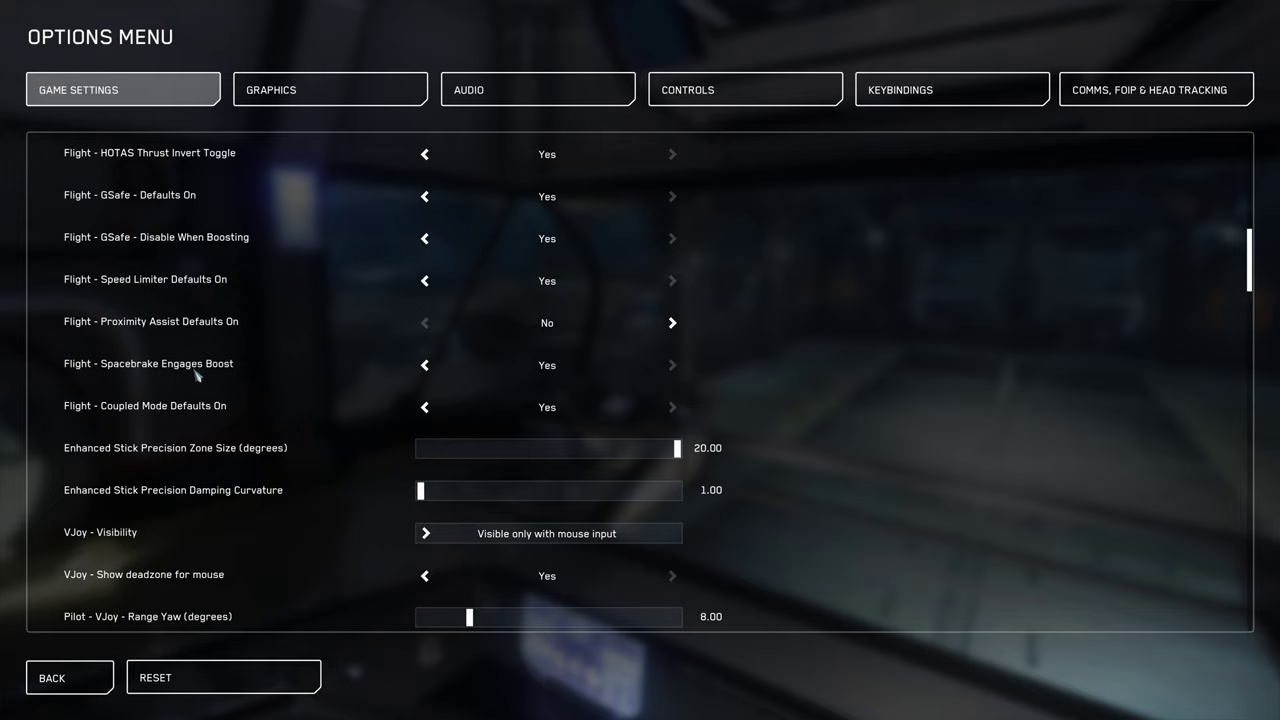
pyautogui.scroll(-2, 197, 375)
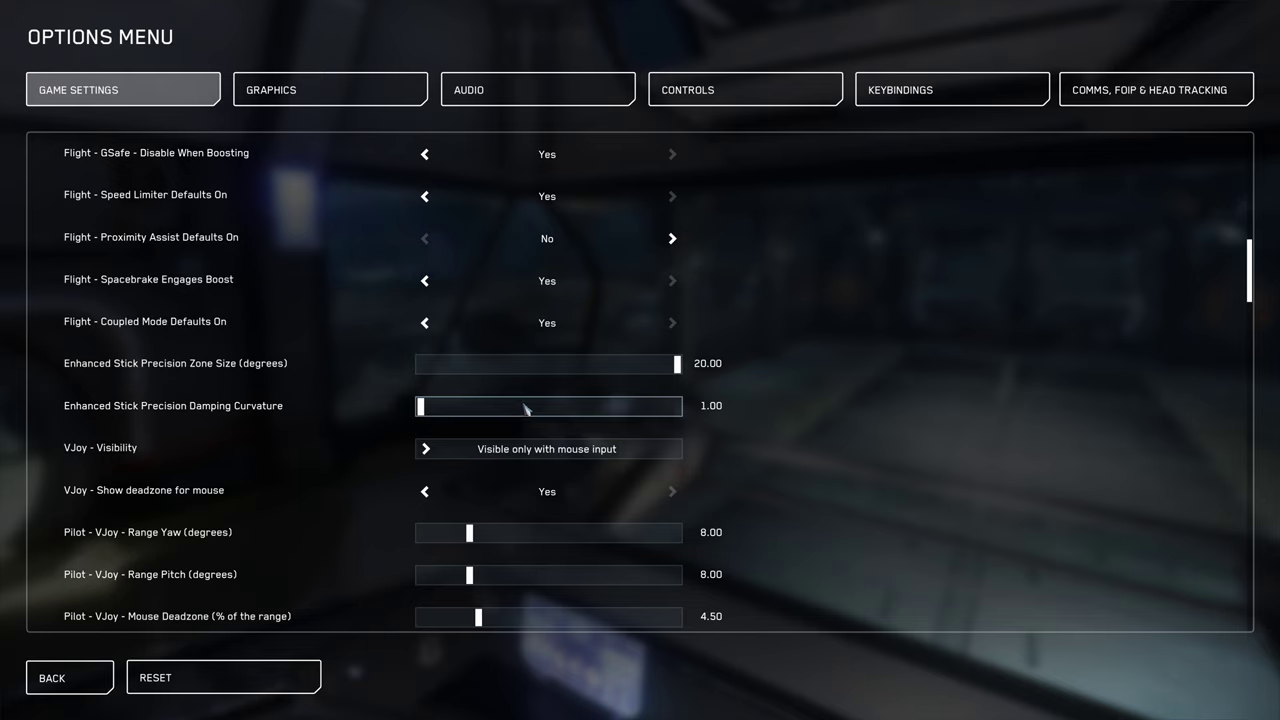
# Look through the turret, weapon gimbal, missile and vehicle targeting options in the game settings.
pyautogui.scroll(-4, 287, 481)
pyautogui.scroll(-6, 287, 481)
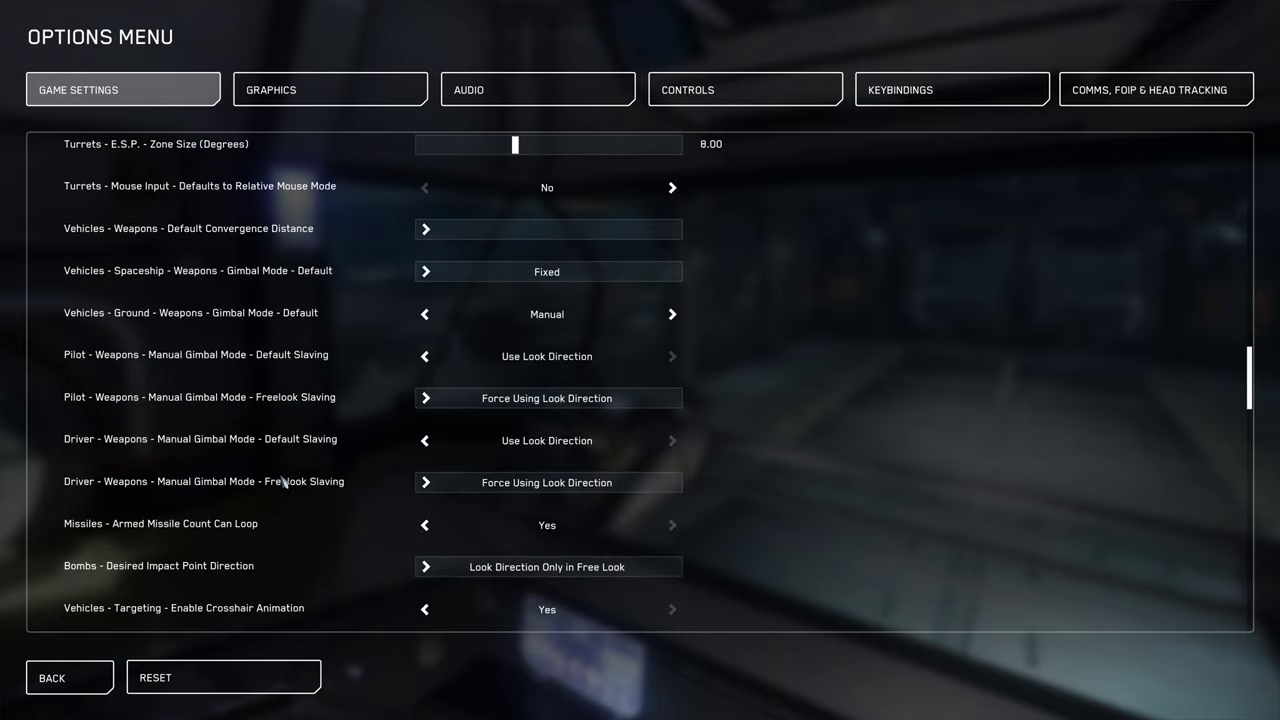
pyautogui.scroll(-4, 287, 481)
pyautogui.scroll(3, 282, 483)
pyautogui.scroll(20, 282, 483)
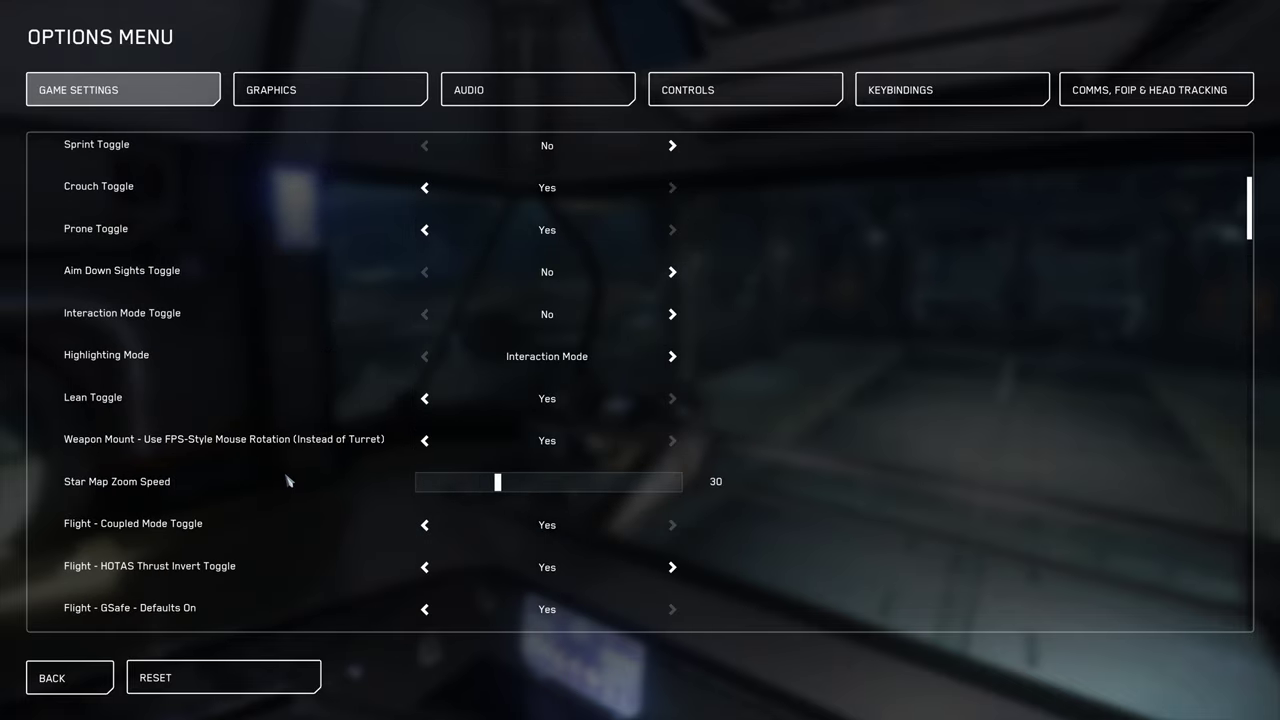
pyautogui.scroll(1, 287, 481)
pyautogui.scroll(-12, 287, 483)
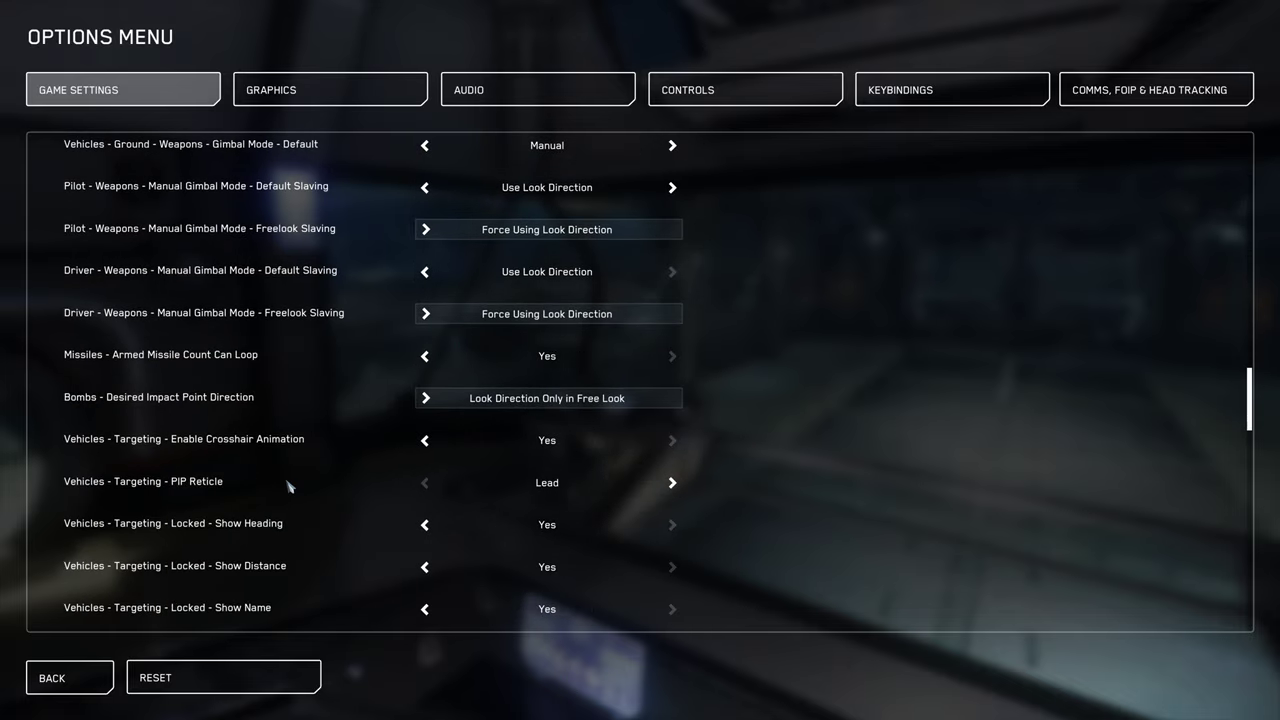
pyautogui.scroll(-7, 287, 486)
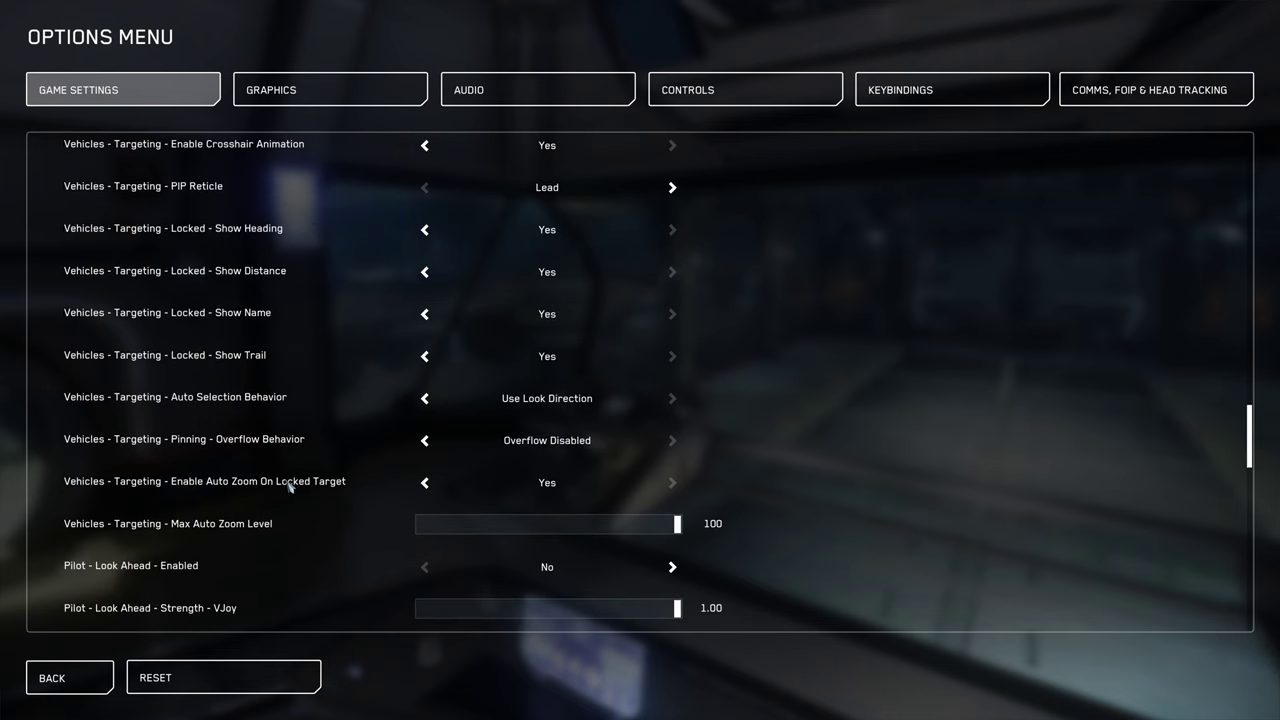
# Check the Look Ahead options for pilot, turret and driver in the game settings.
pyautogui.scroll(-1, 289, 487)
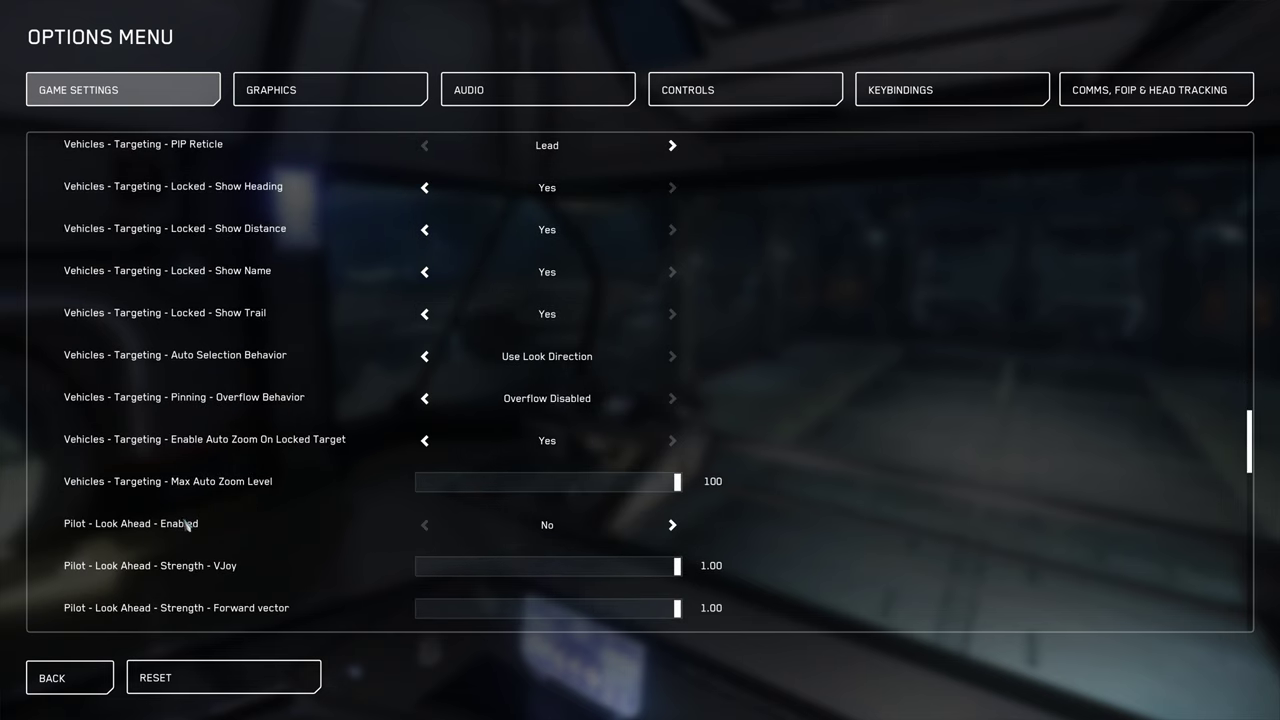
pyautogui.scroll(-12, 550, 537)
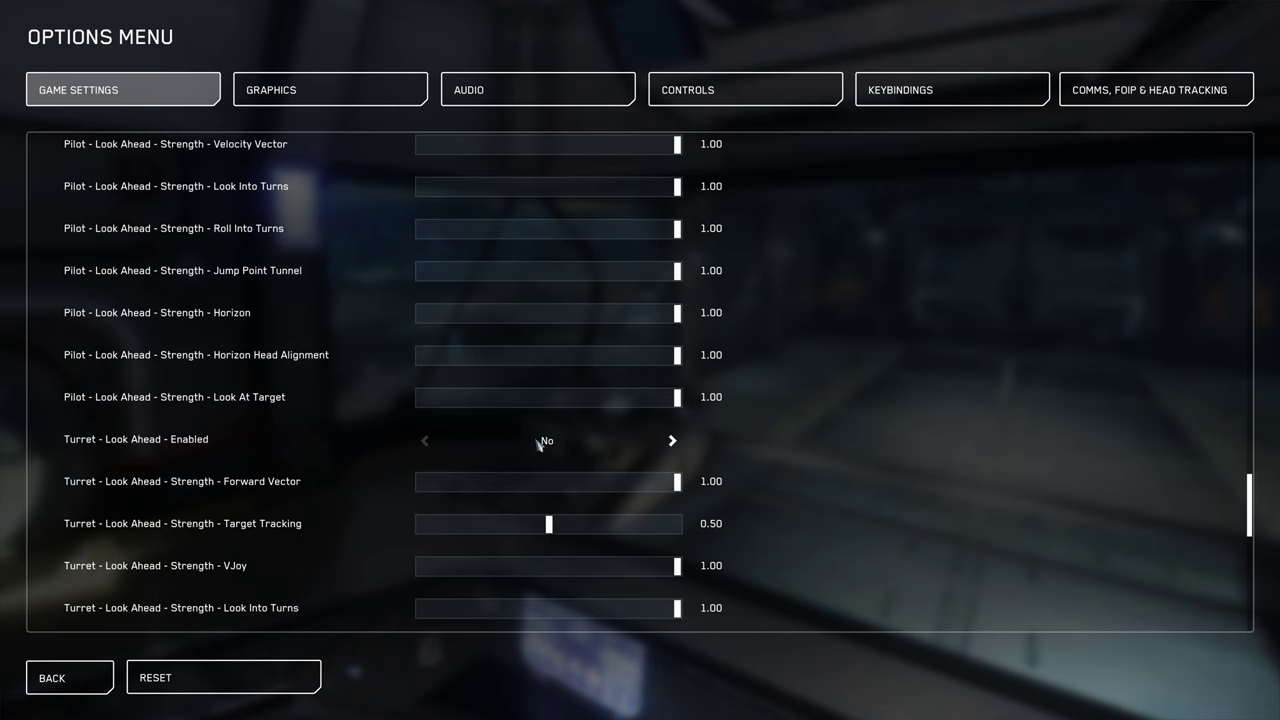
pyautogui.scroll(-8, 530, 447)
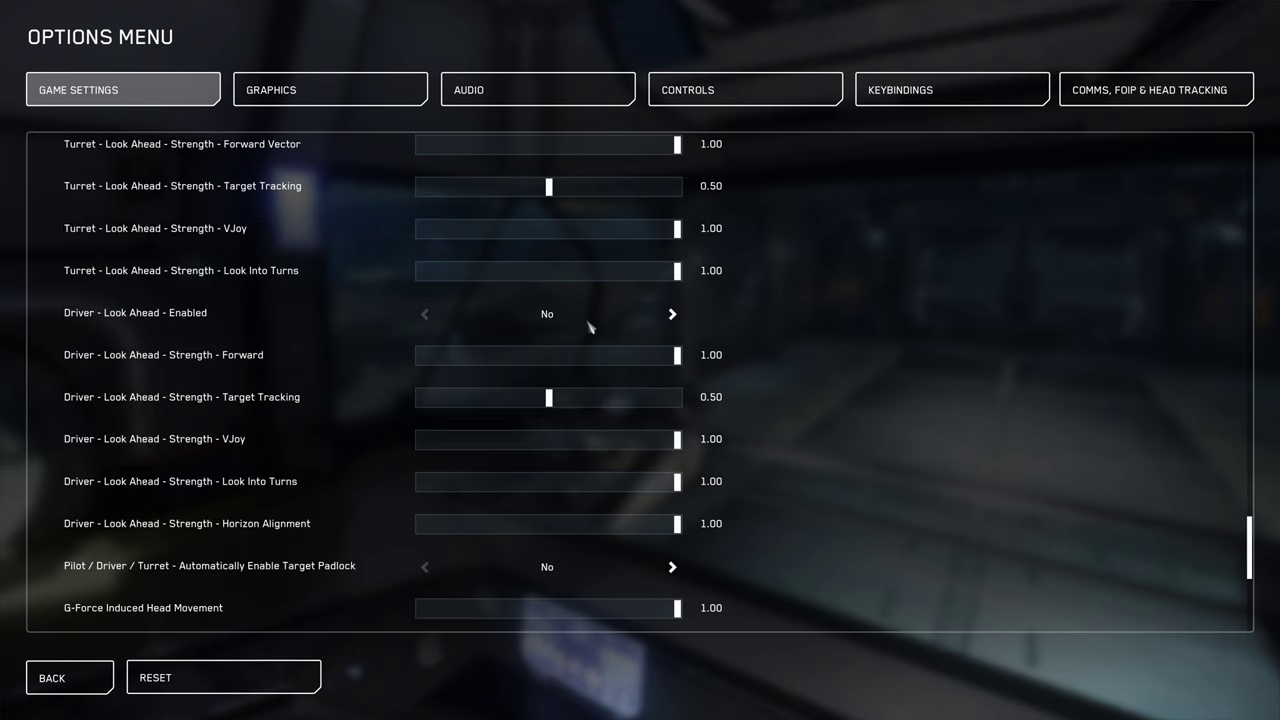
pyautogui.scroll(4, 585, 326)
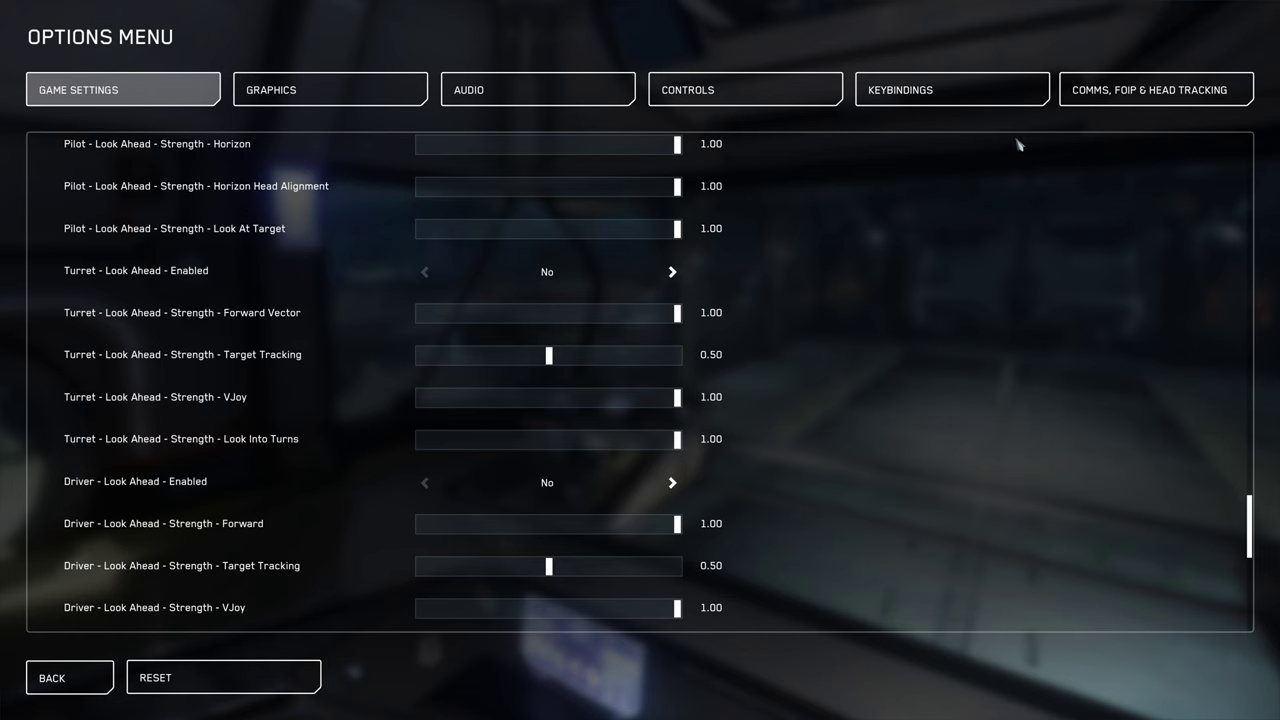
# View the comms, FOIP and head tracking options, and return to the game settings.
pyautogui.click(1175, 92)
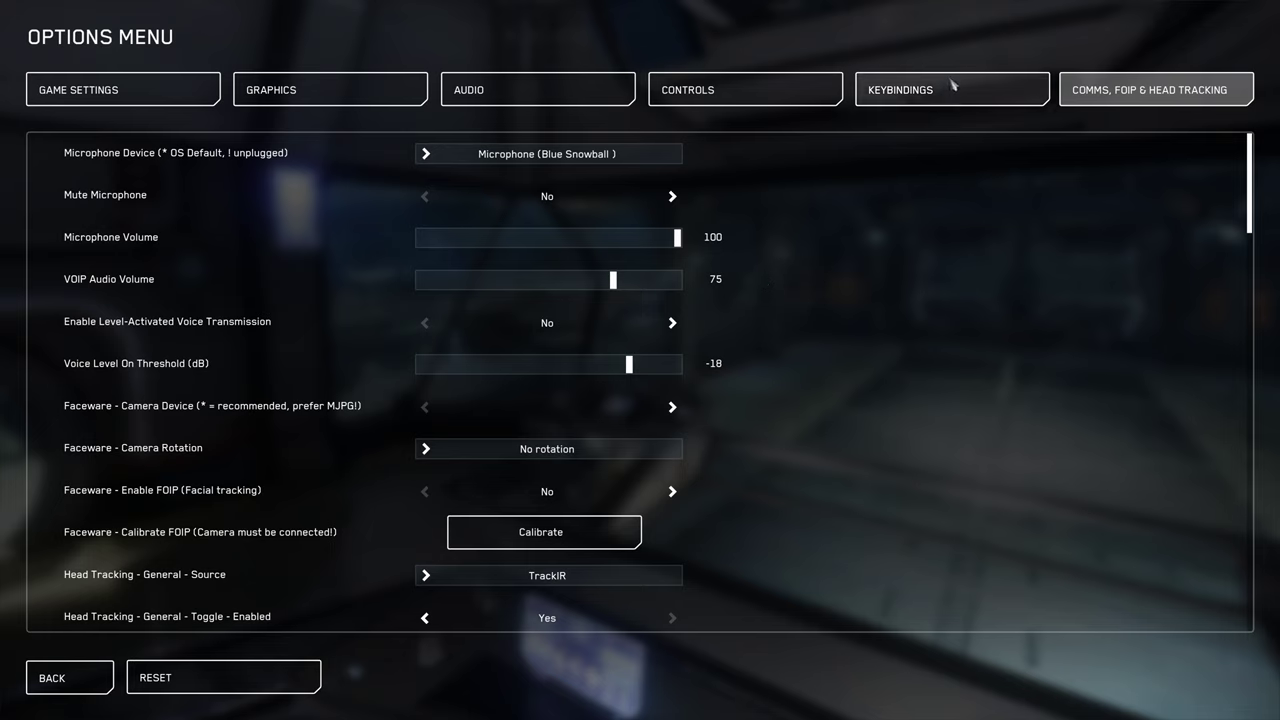
pyautogui.click(125, 89)
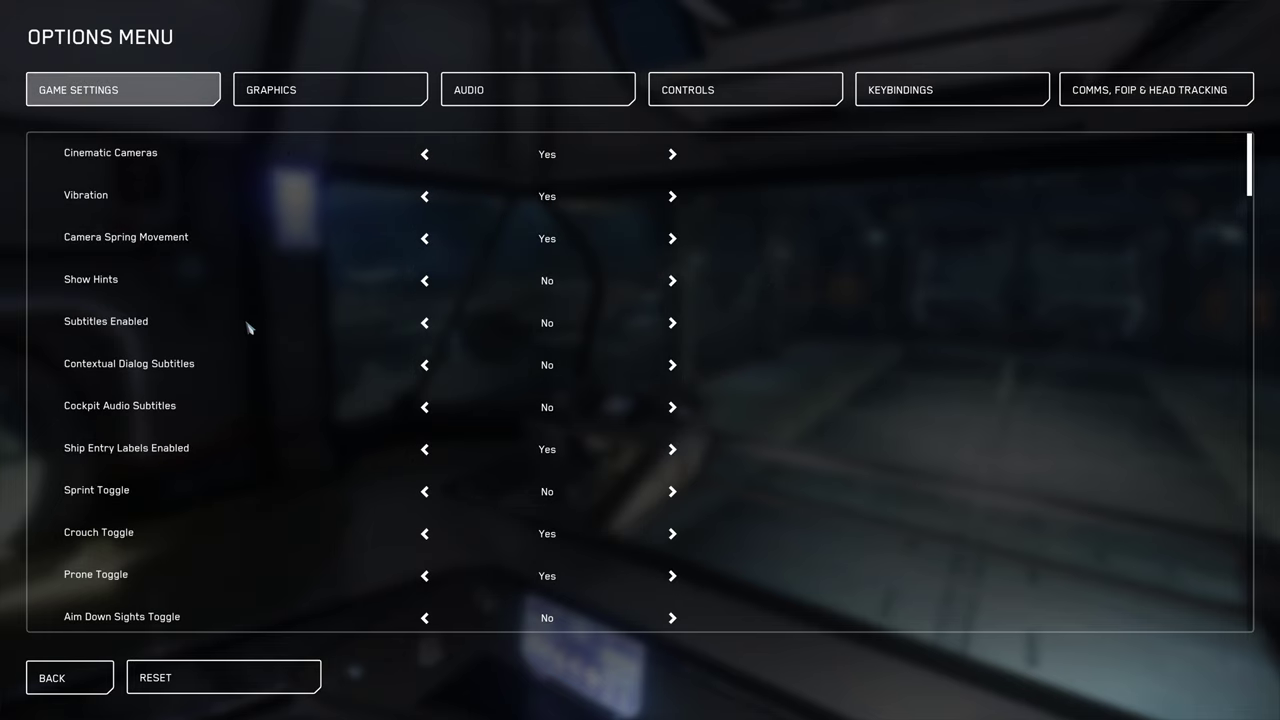